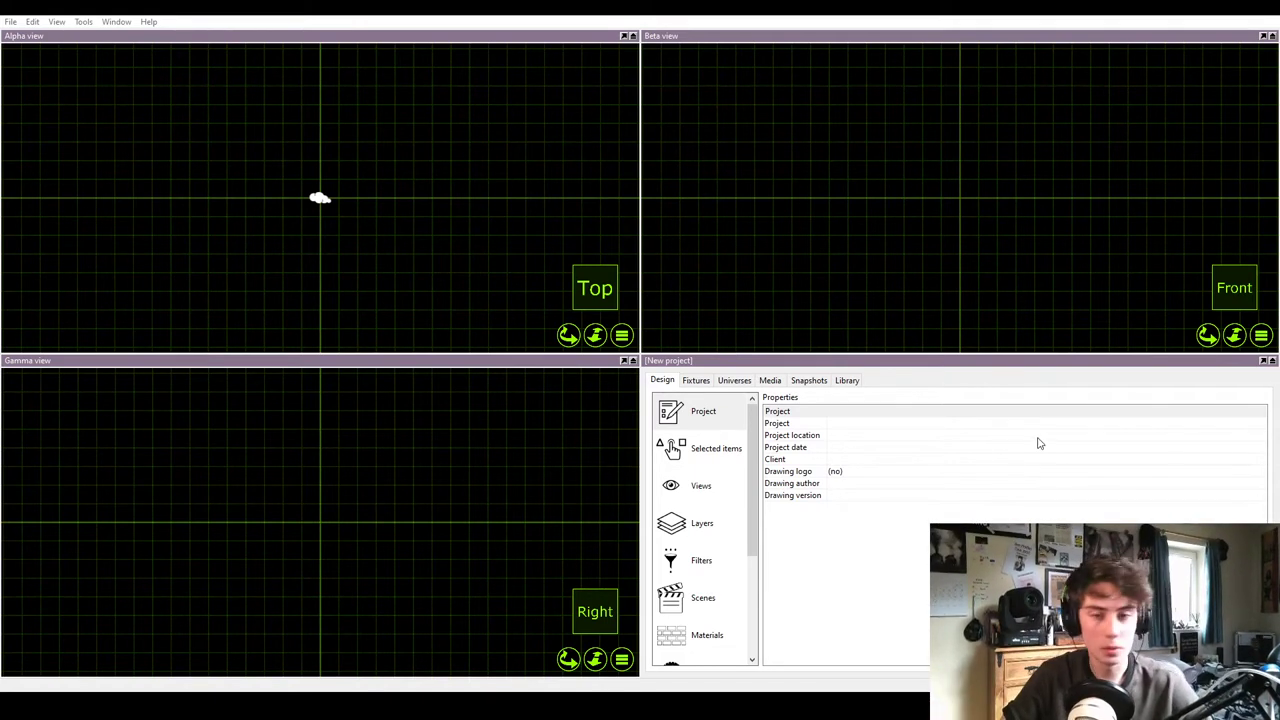
- Import the model Composant_57.skp near the origin in the Top view and delete the placed model
left_click(11, 22)
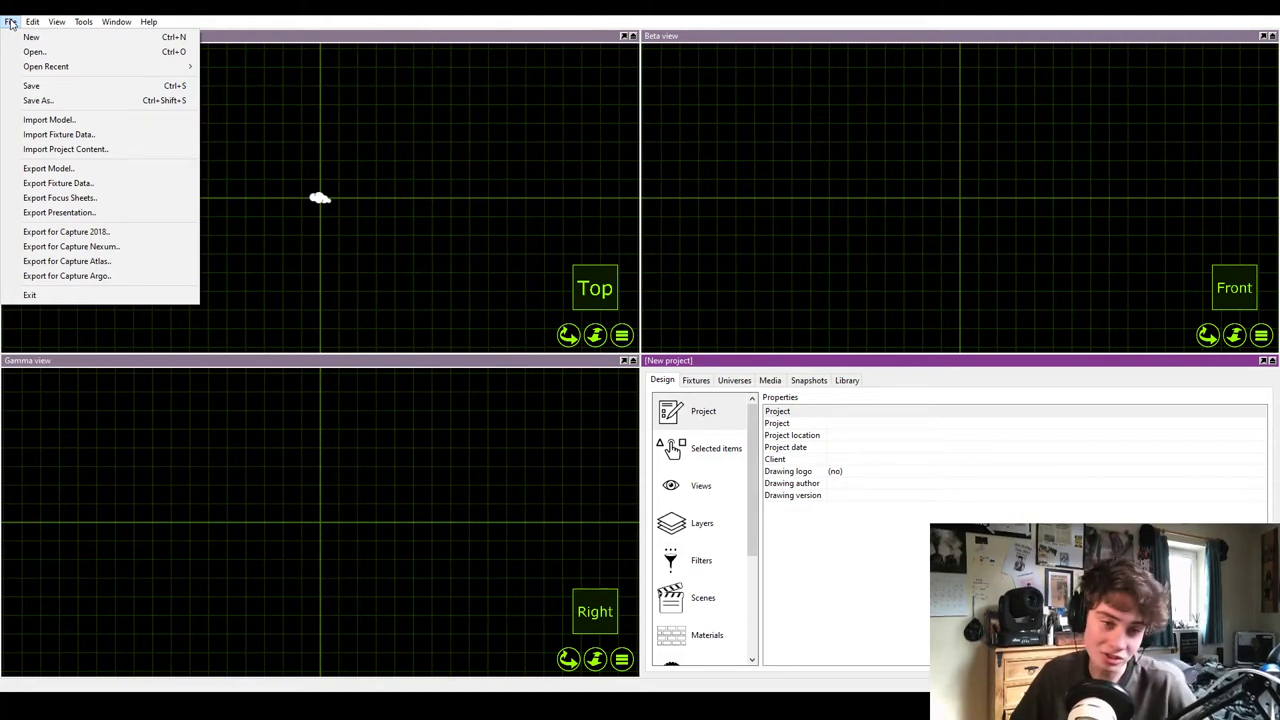
left_click(35, 120)
double_click(166, 142)
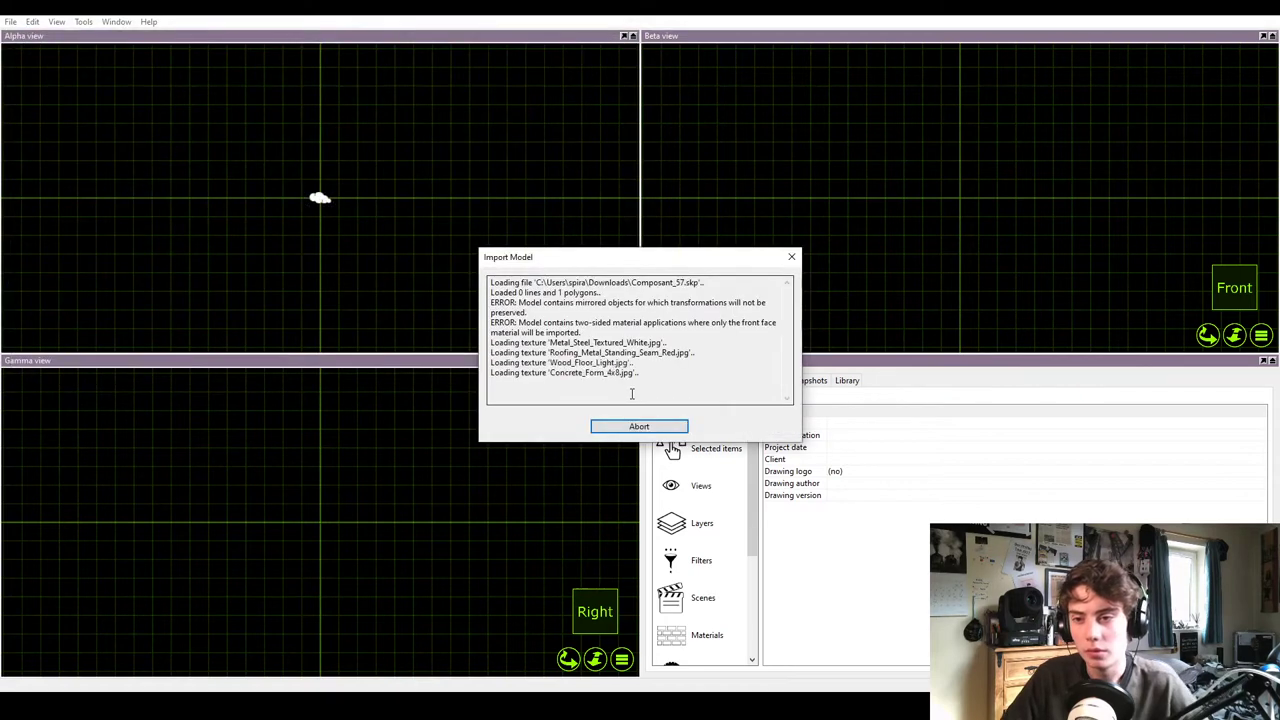
left_click(639, 426)
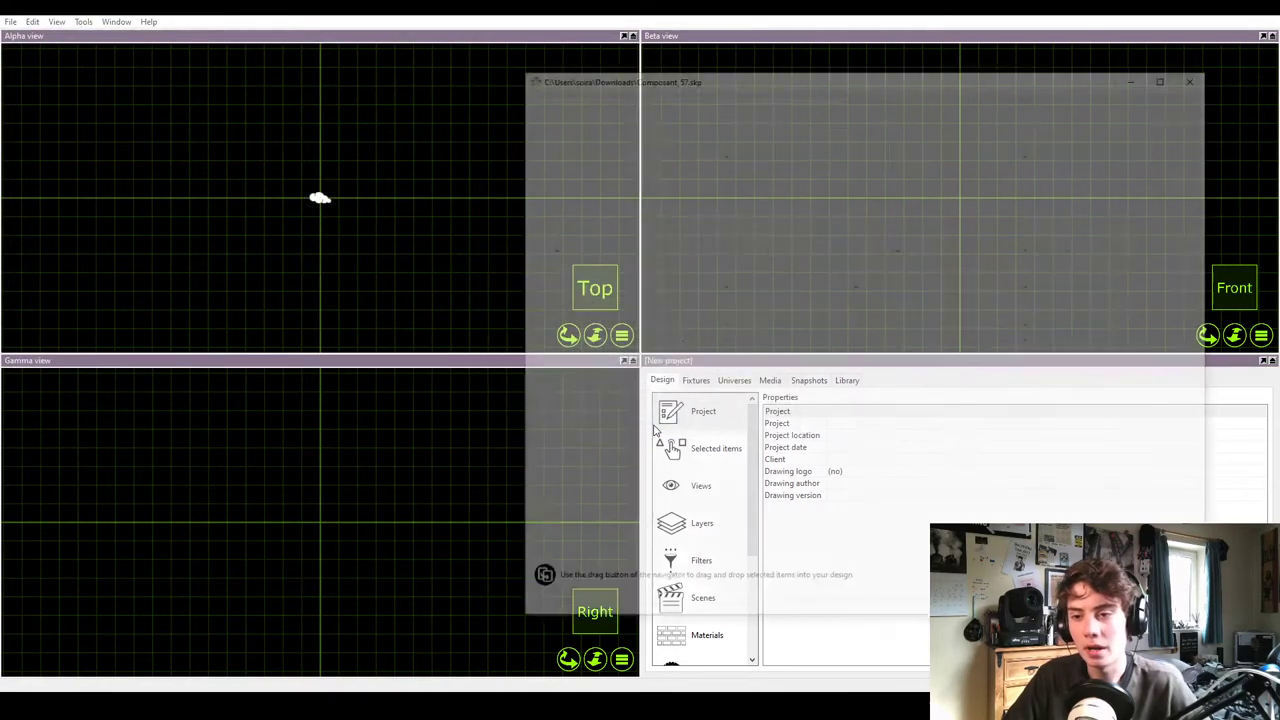
left_click_drag(1018, 476, 346, 192)
left_click(380, 198)
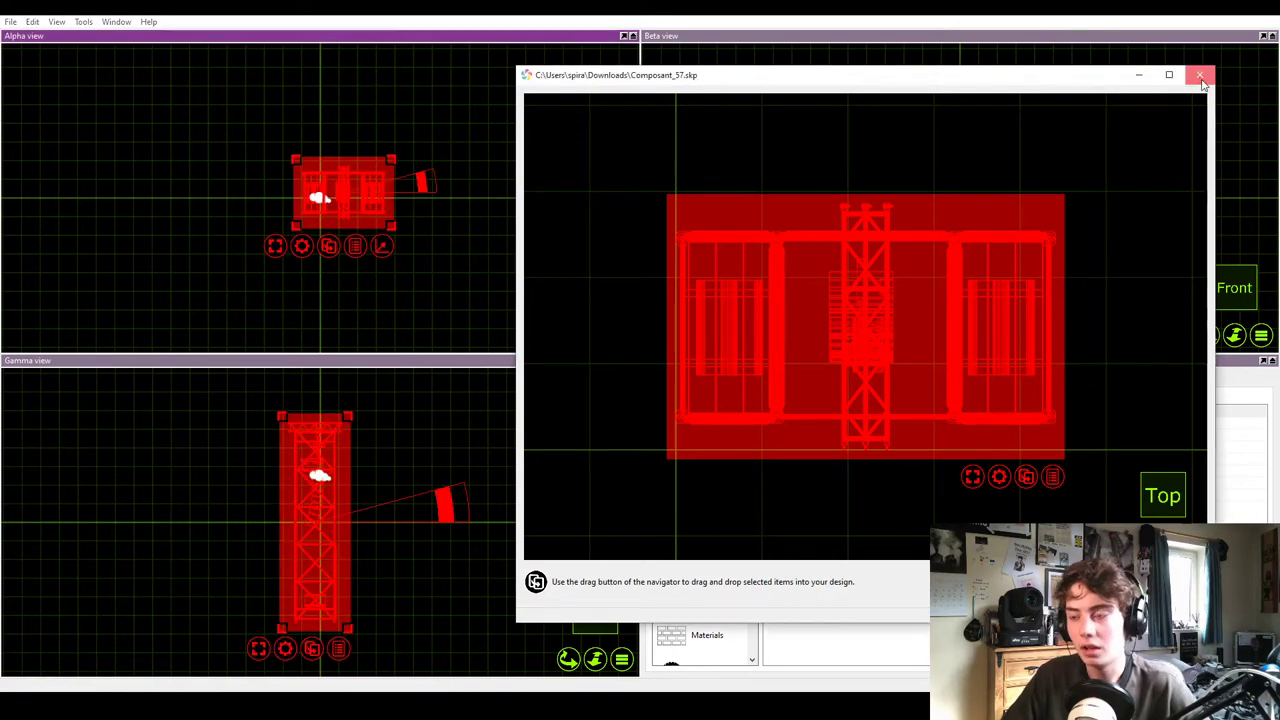
left_click(1199, 74)
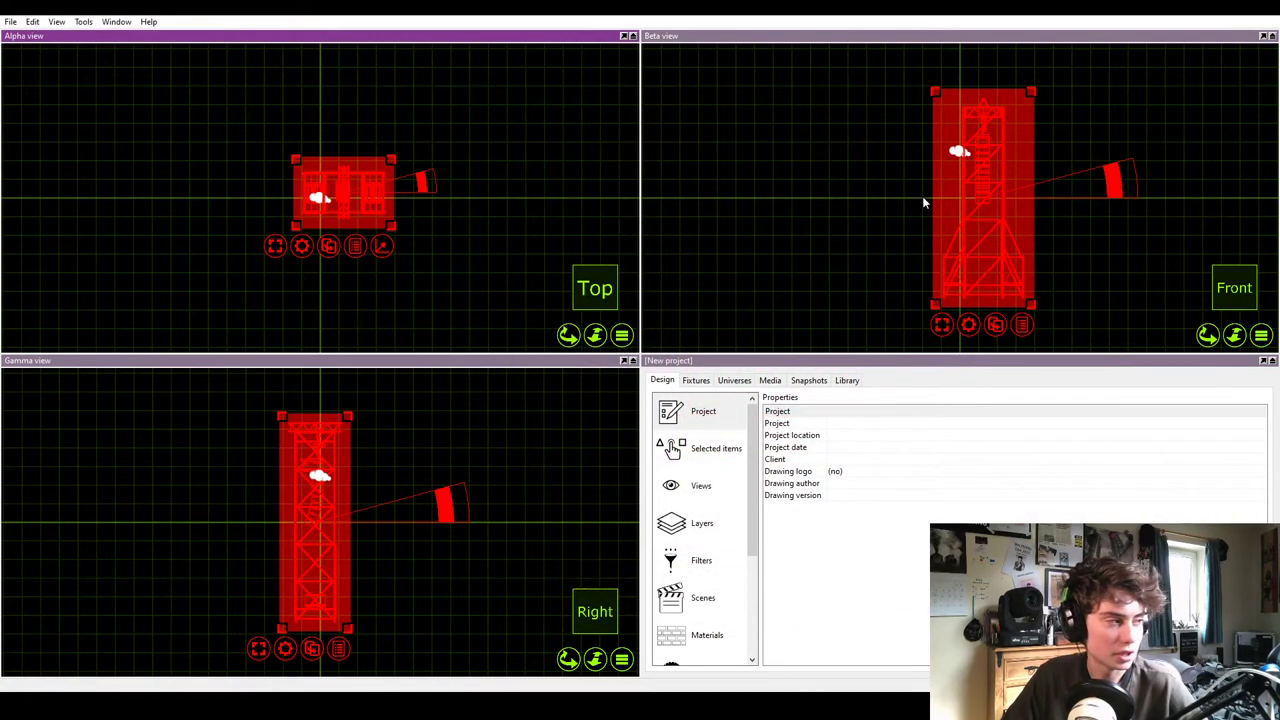
left_click_drag(980, 257, 947, 251)
key("Delete")
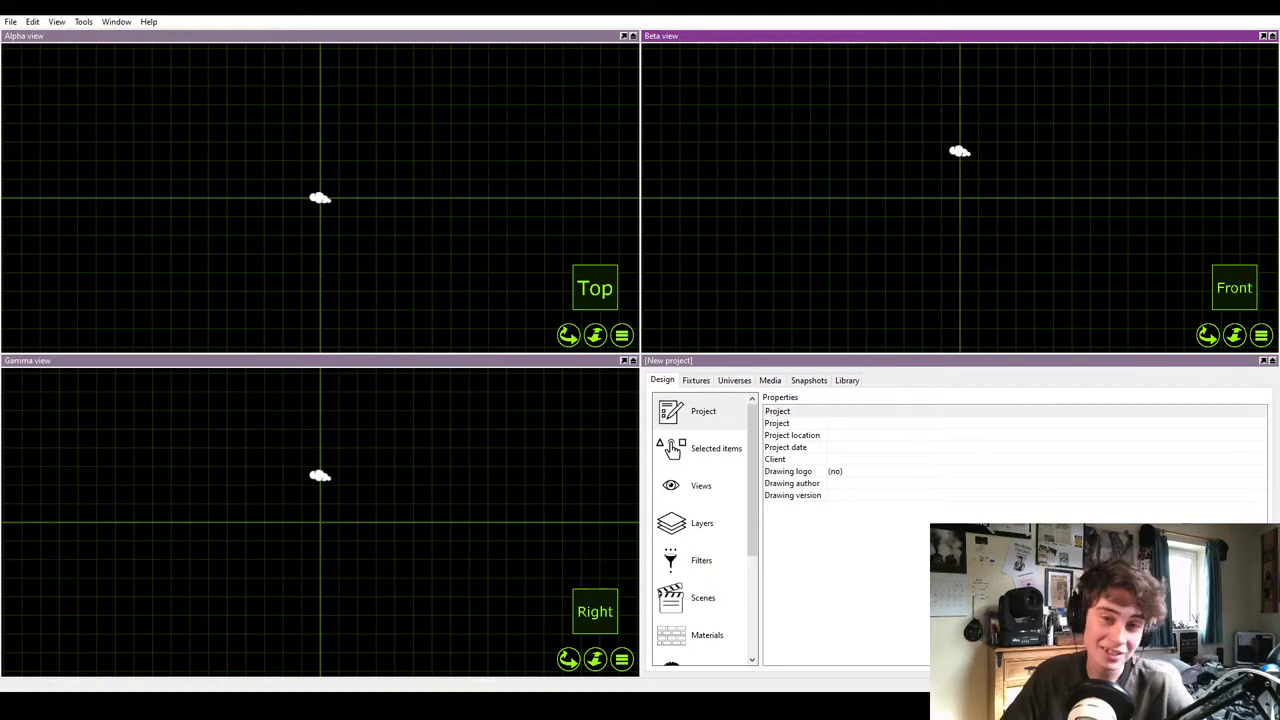
- Import the model Untitled (1).skp to the right of the origin in the Top view and delete it
left_click(11, 21)
left_click(56, 126)
double_click(126, 167)
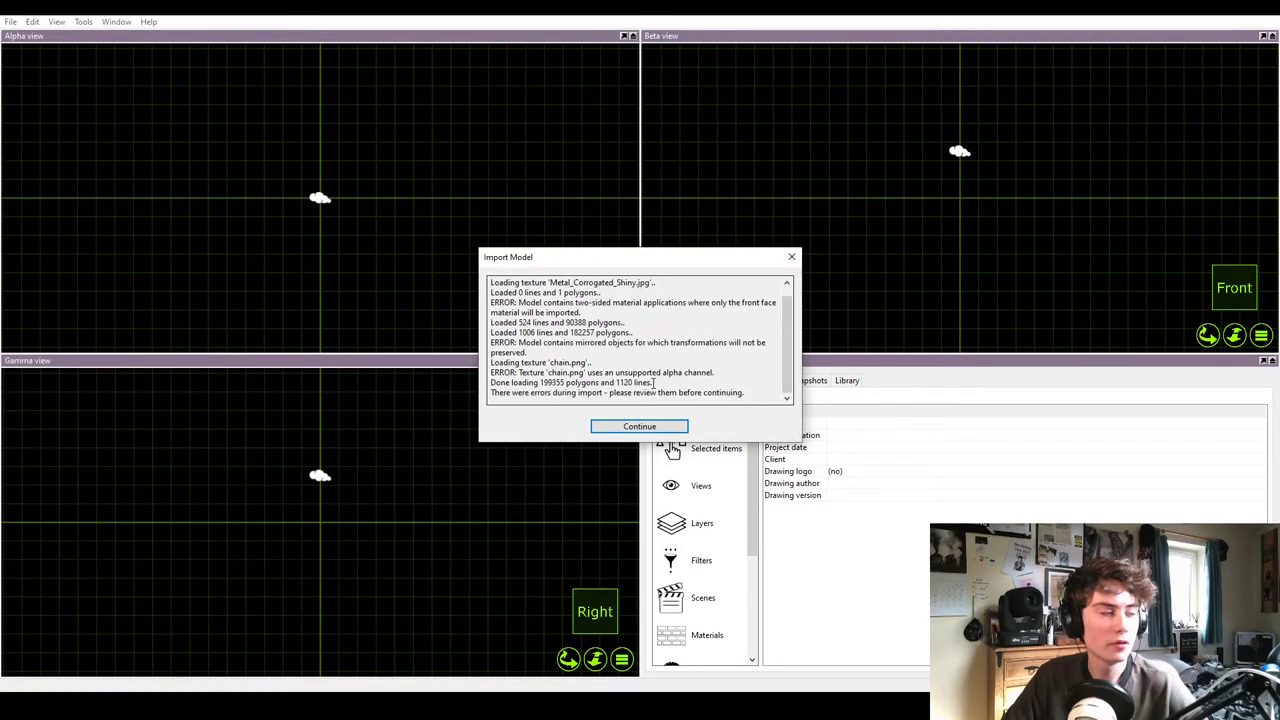
left_click(668, 427)
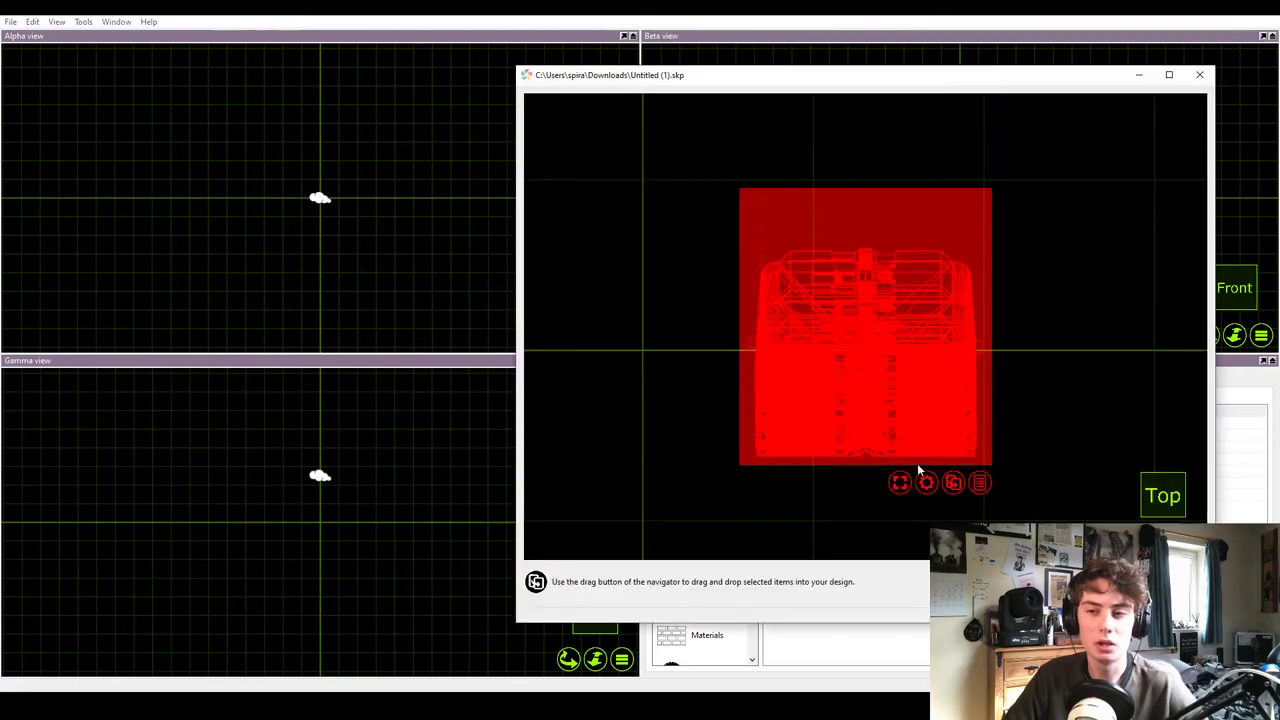
right_click_drag(950, 482, 393, 213)
left_click(425, 223)
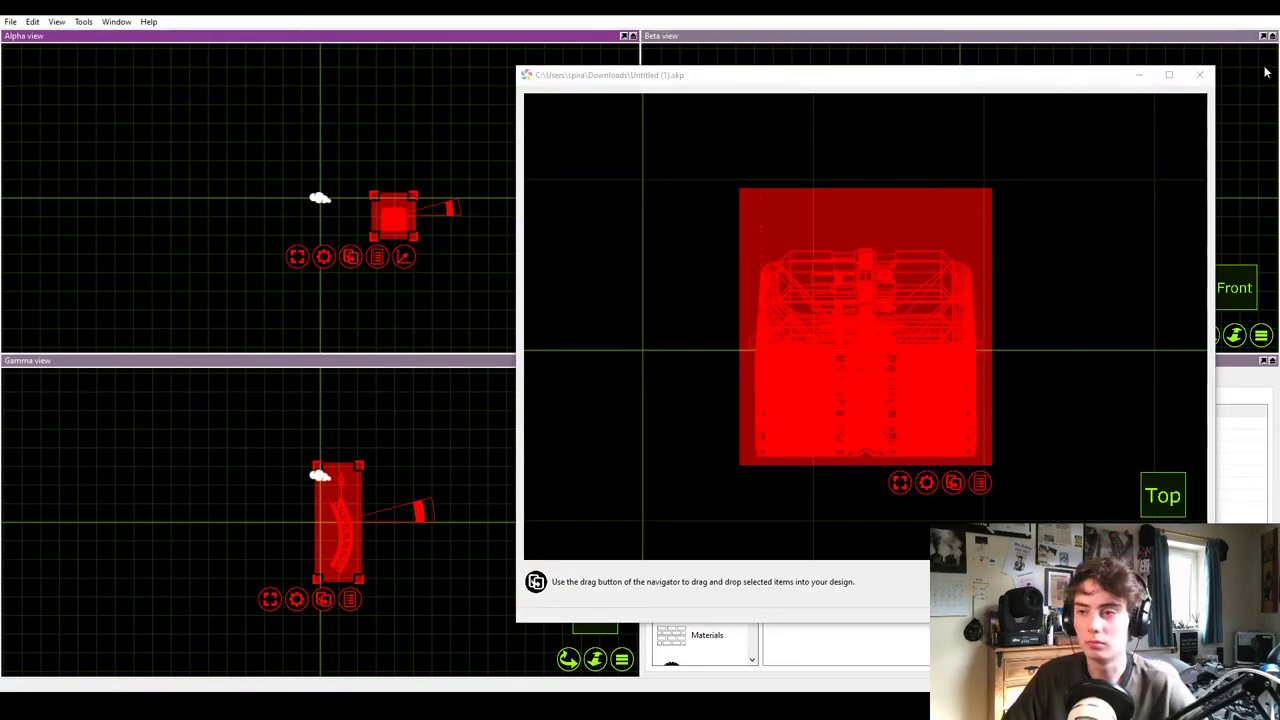
left_click(1200, 74)
left_click_drag(1064, 200, 1010, 201)
key("Delete")
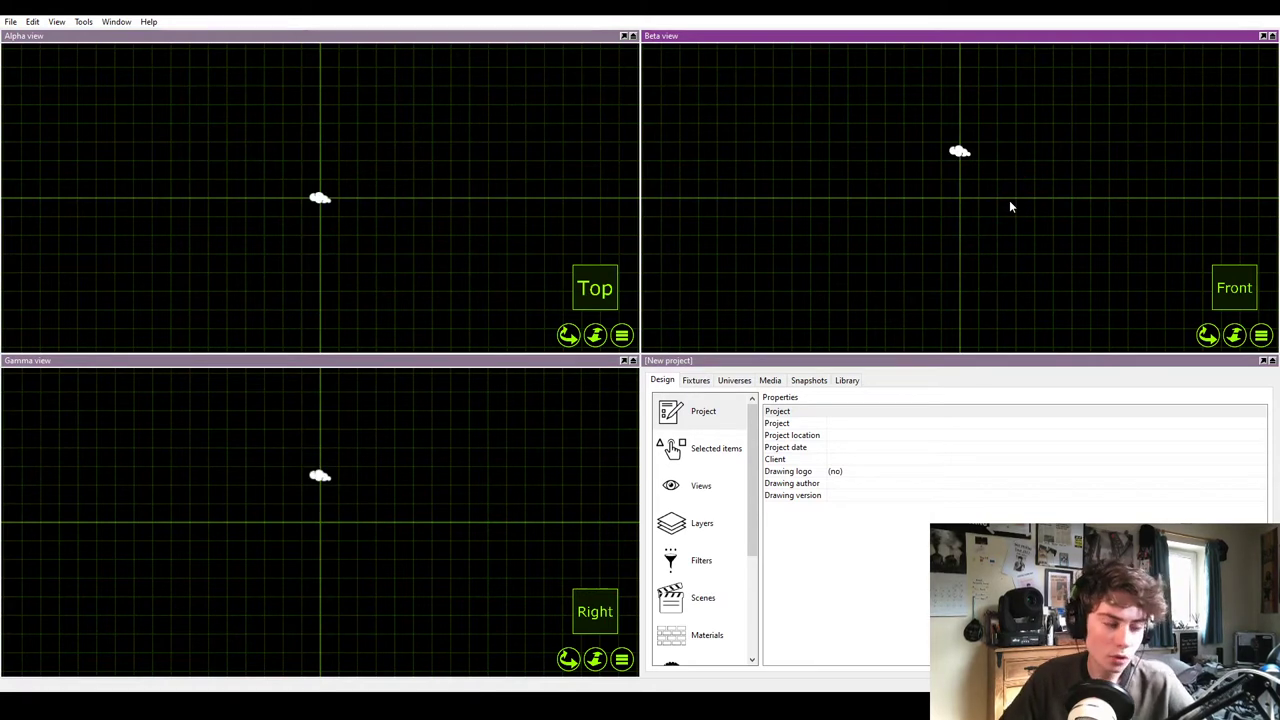
- Filter the library objects for "stage" and place a Stage deck below the origin in the Front view
left_click(846, 380)
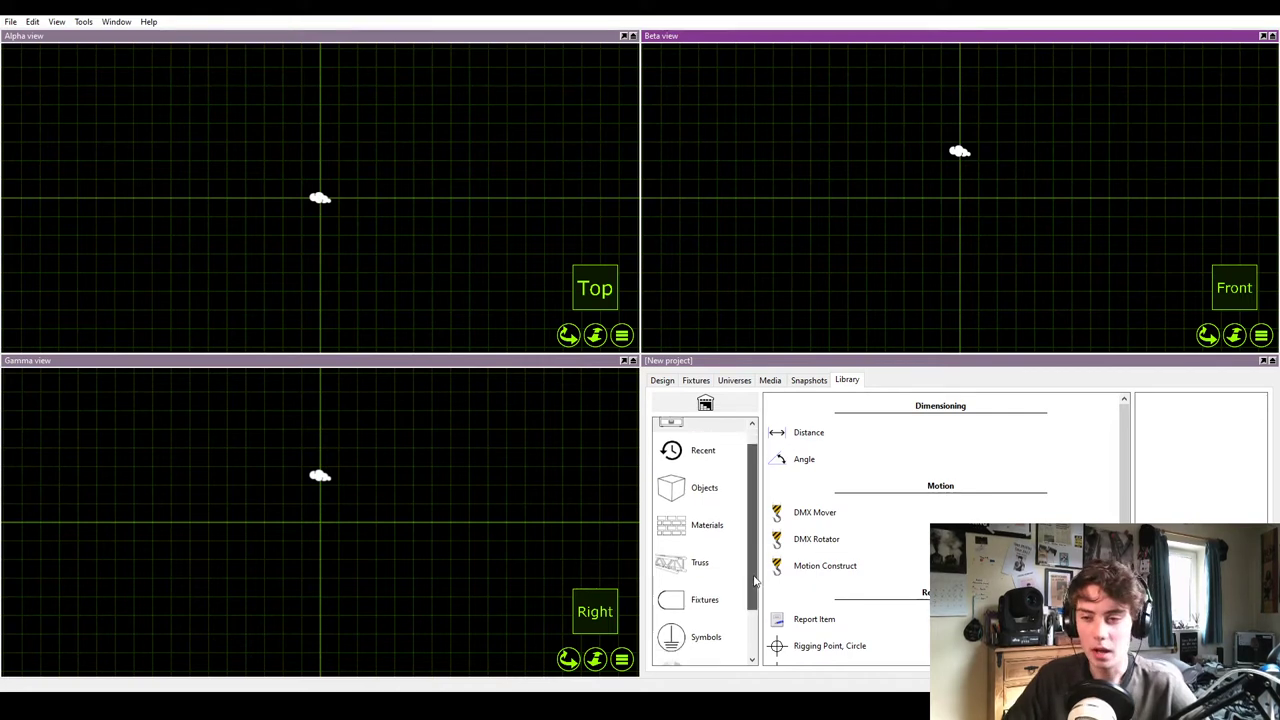
left_click(718, 500)
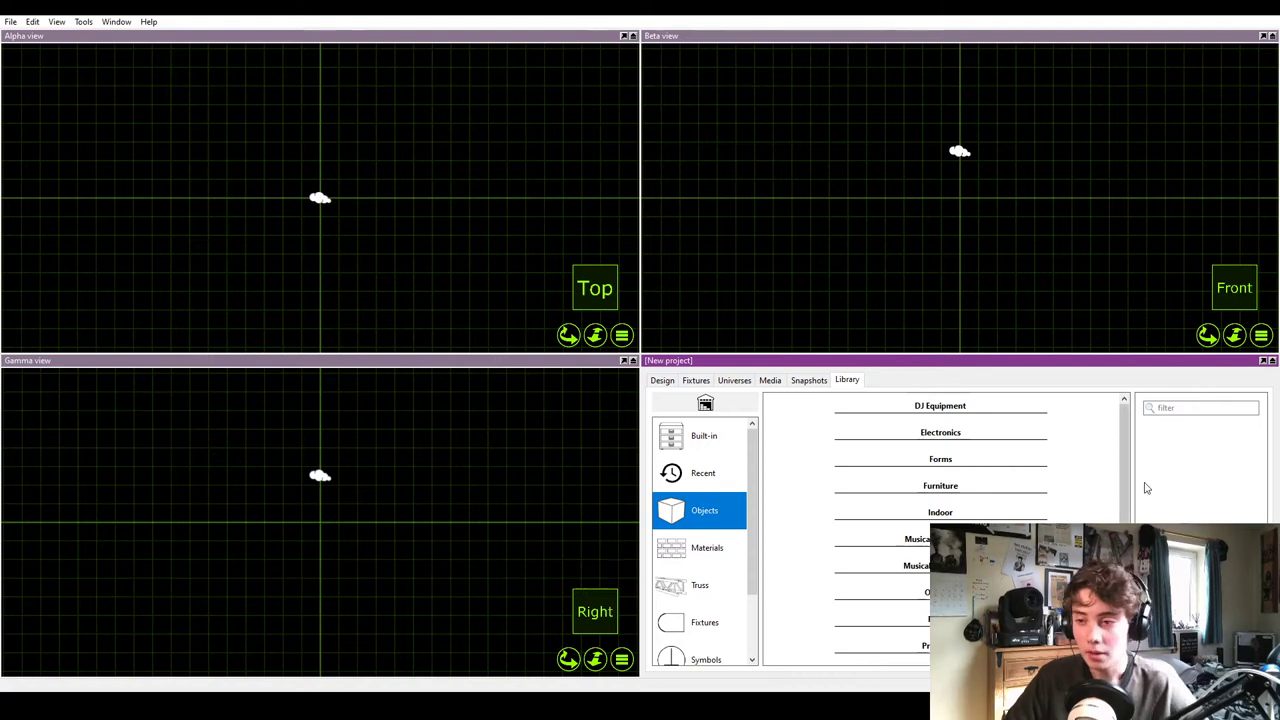
left_click(1163, 410)
type("stage")
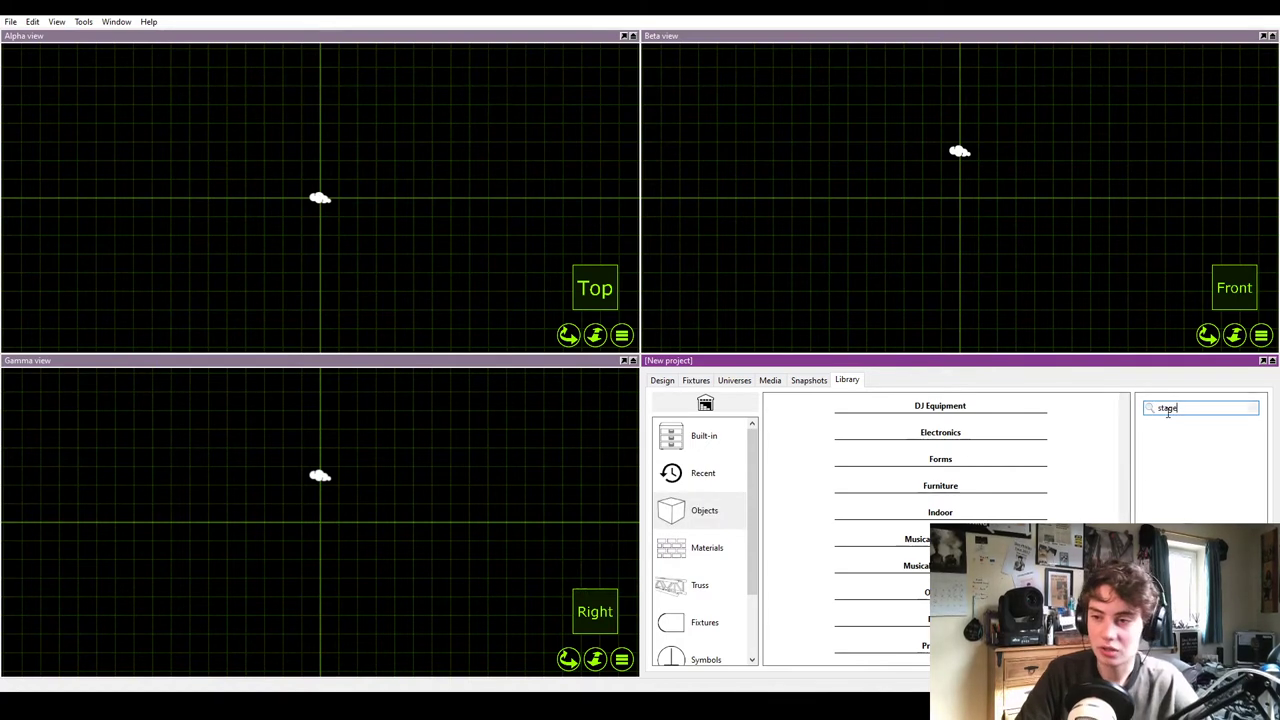
mouse_move(803, 485)
left_mouse_down()
mouse_move(930, 343)
mouse_move(962, 266)
left_mouse_up()
- Set the width of the placed stage deck to 1.5 m in its properties
right_click(906, 311)
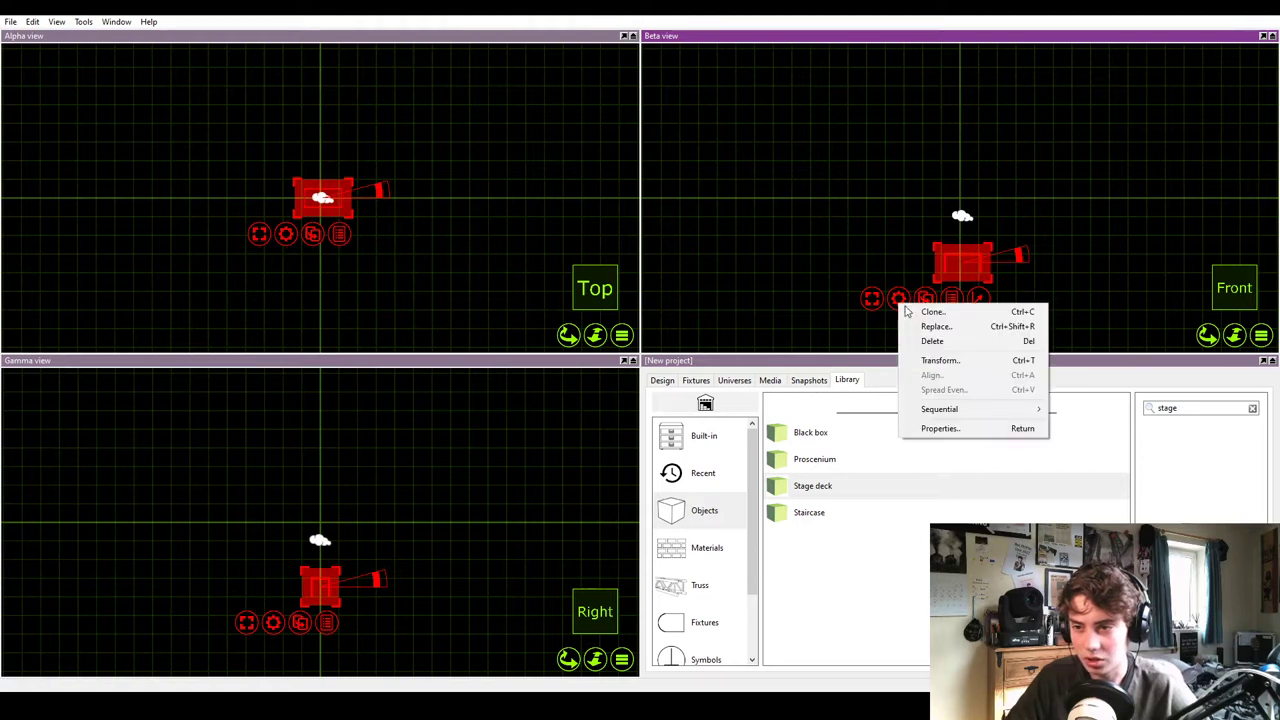
left_click(920, 428)
left_click(881, 604)
left_click(881, 604)
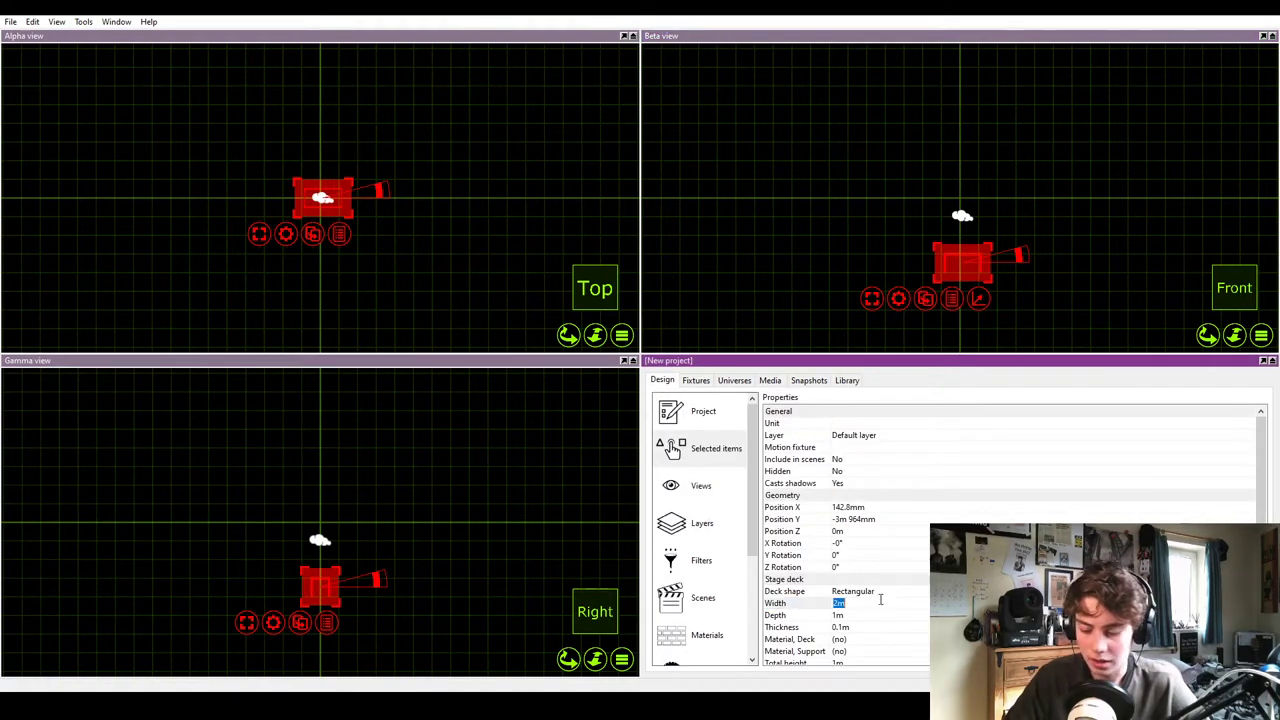
type("1")
key("Return")
left_click(881, 604)
type("1.5")
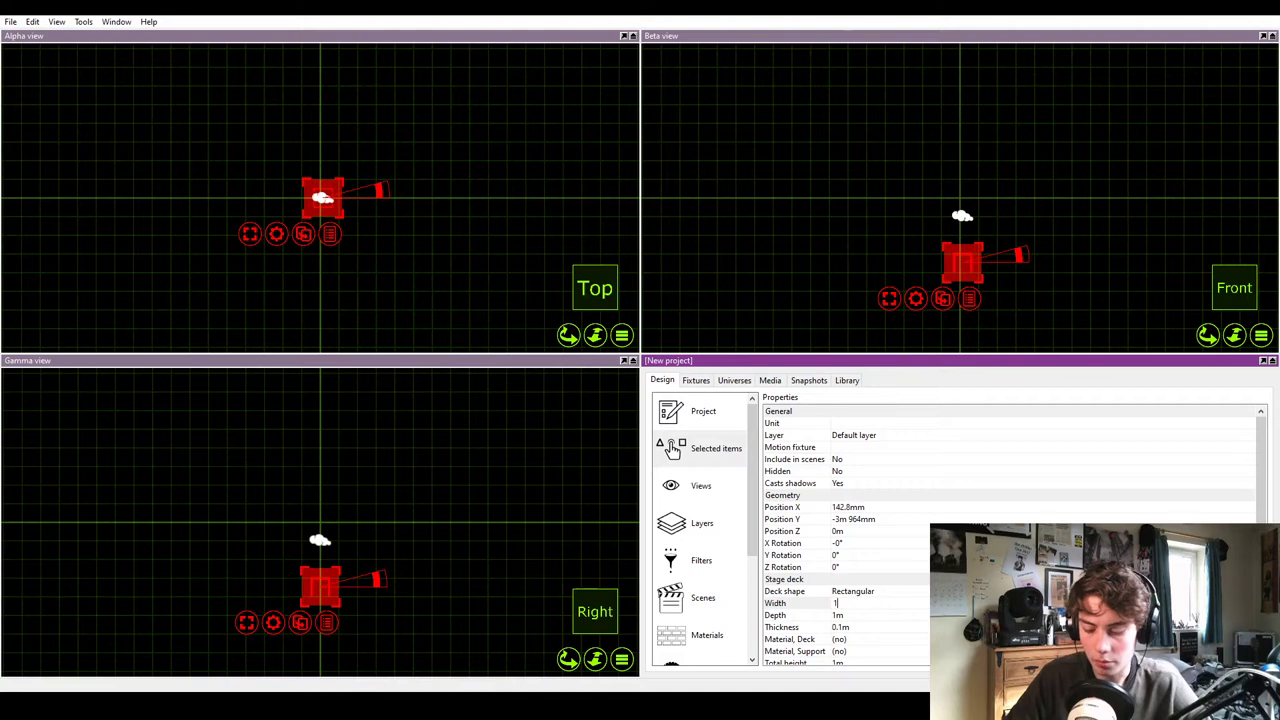
key("Return")
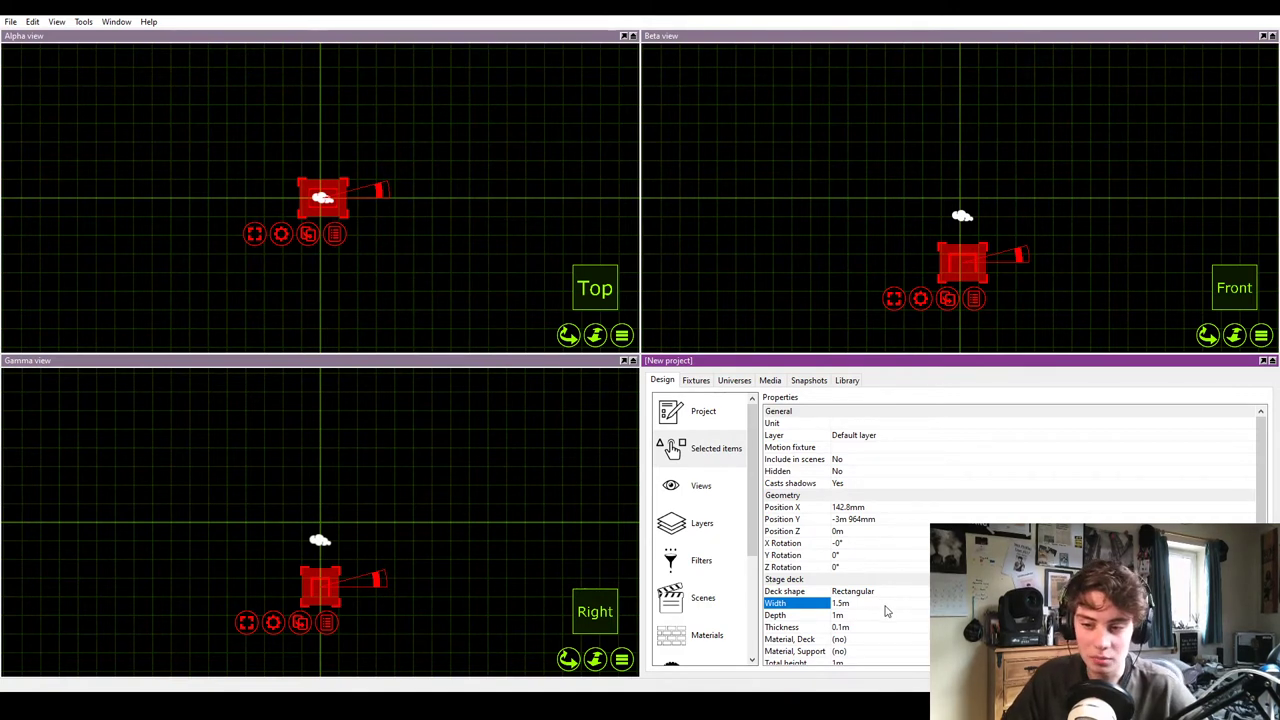
- Set the depth of the same stage deck to 1.5 m
left_click(890, 613)
type("1")
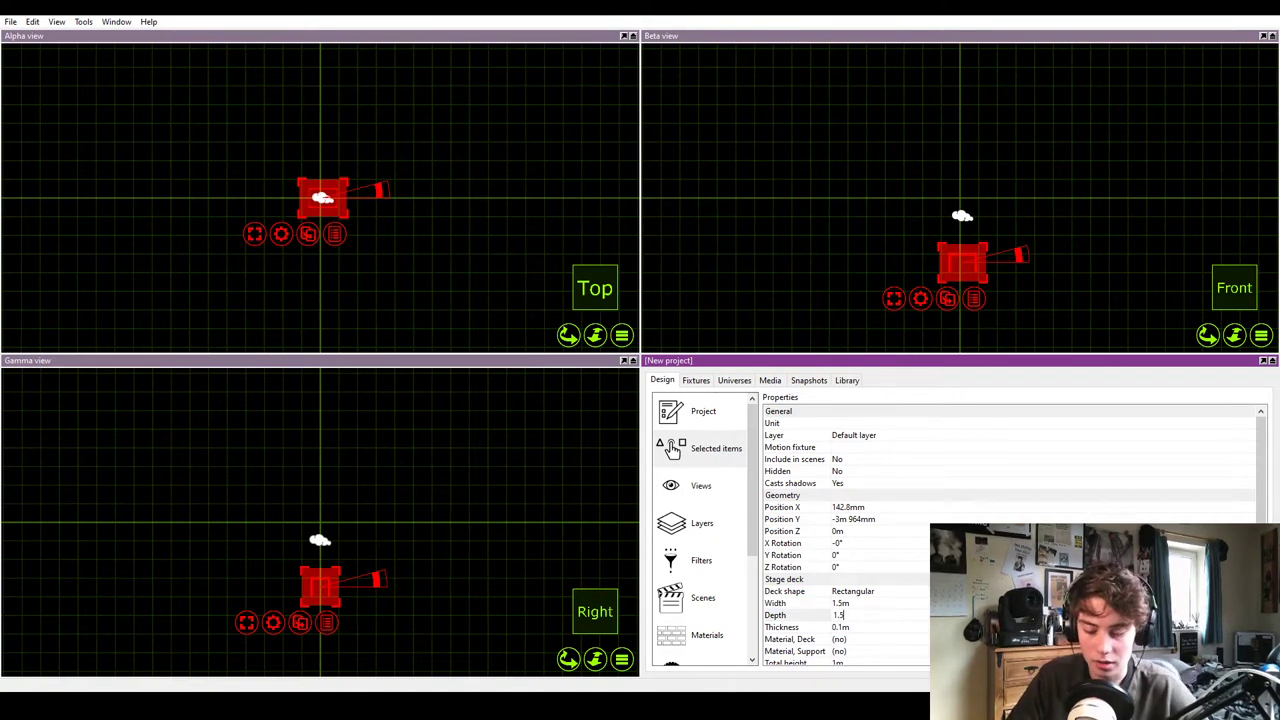
type(".5")
key("Return")
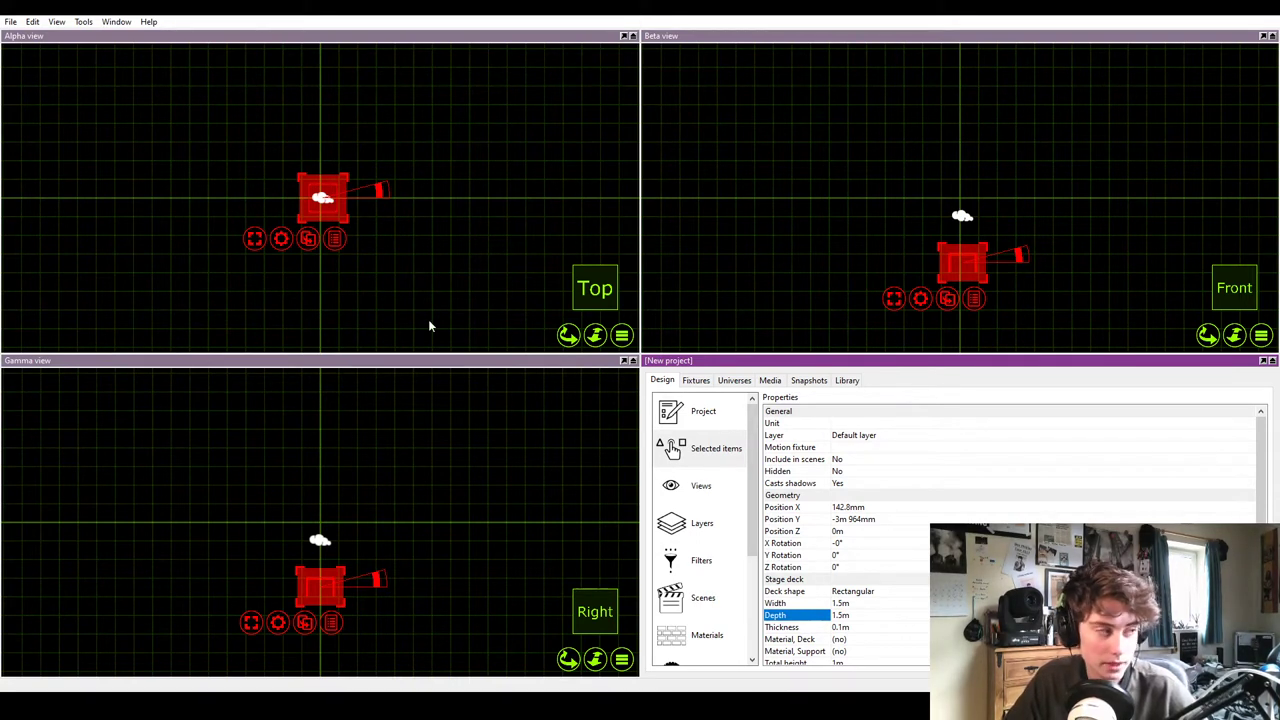
- Move the stage deck about 0.93 m left in the Top view and delete the cloud-shaped item above it
left_click_drag(318, 218, 303, 215)
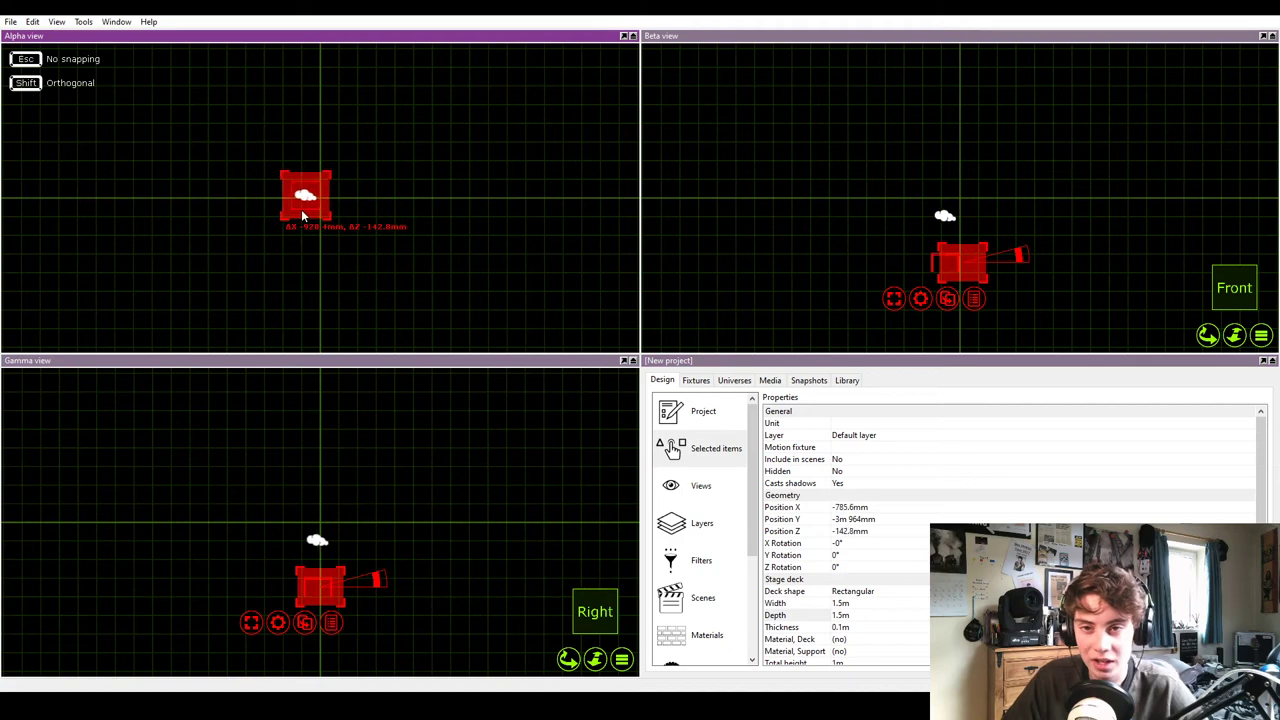
key("Delete")
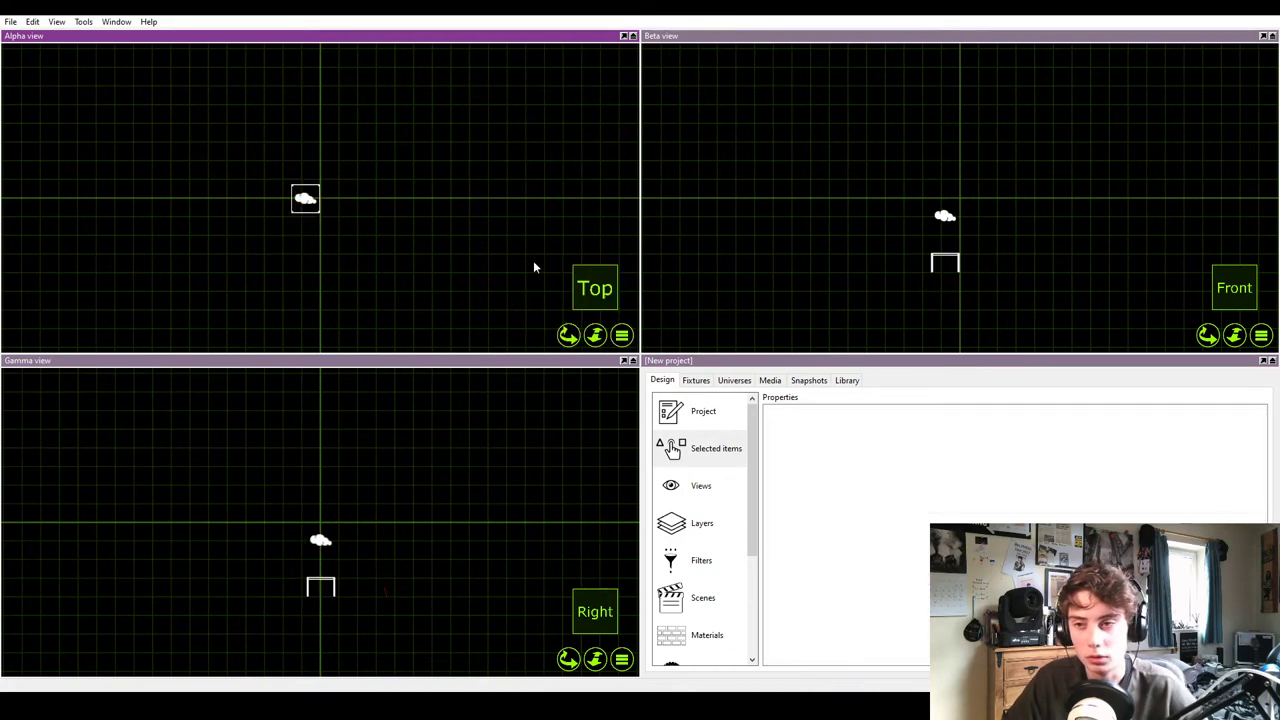
left_click(946, 219)
key("Delete")
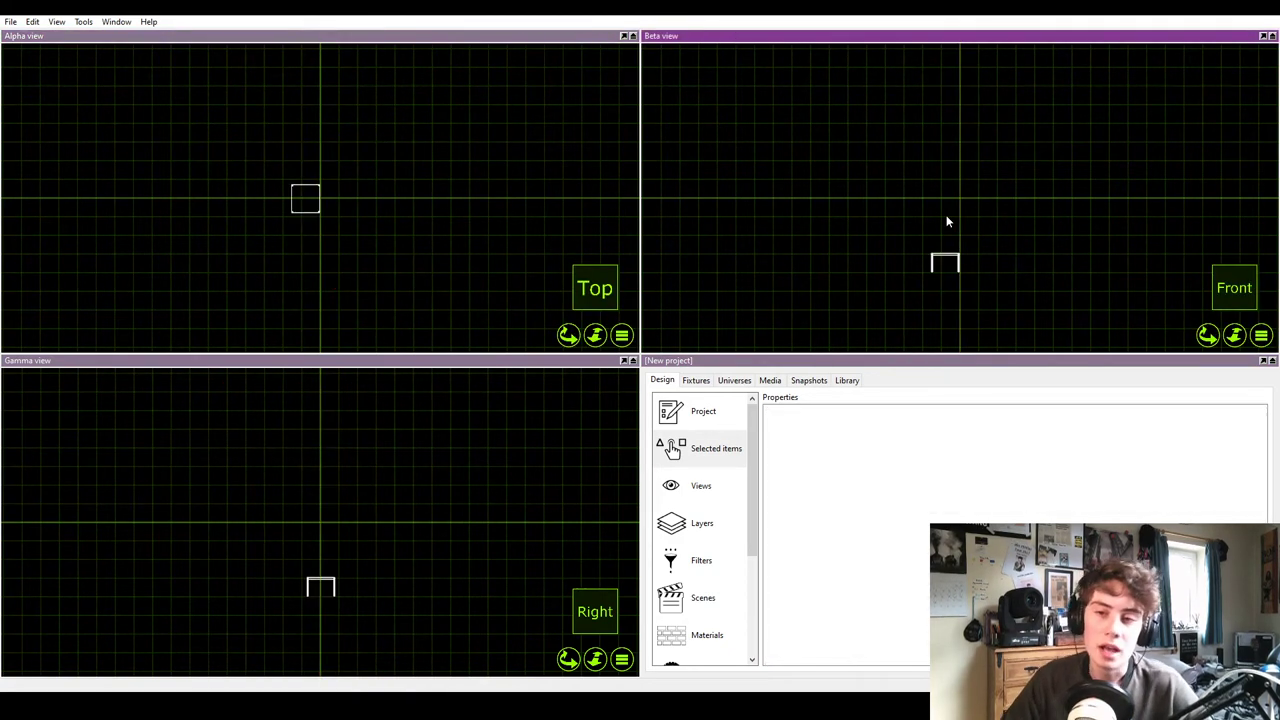
- Clone the stage deck directly against its right side in the Front view to form a row of two
left_click(948, 255)
left_click_drag(934, 297, 978, 265)
left_click(1206, 334)
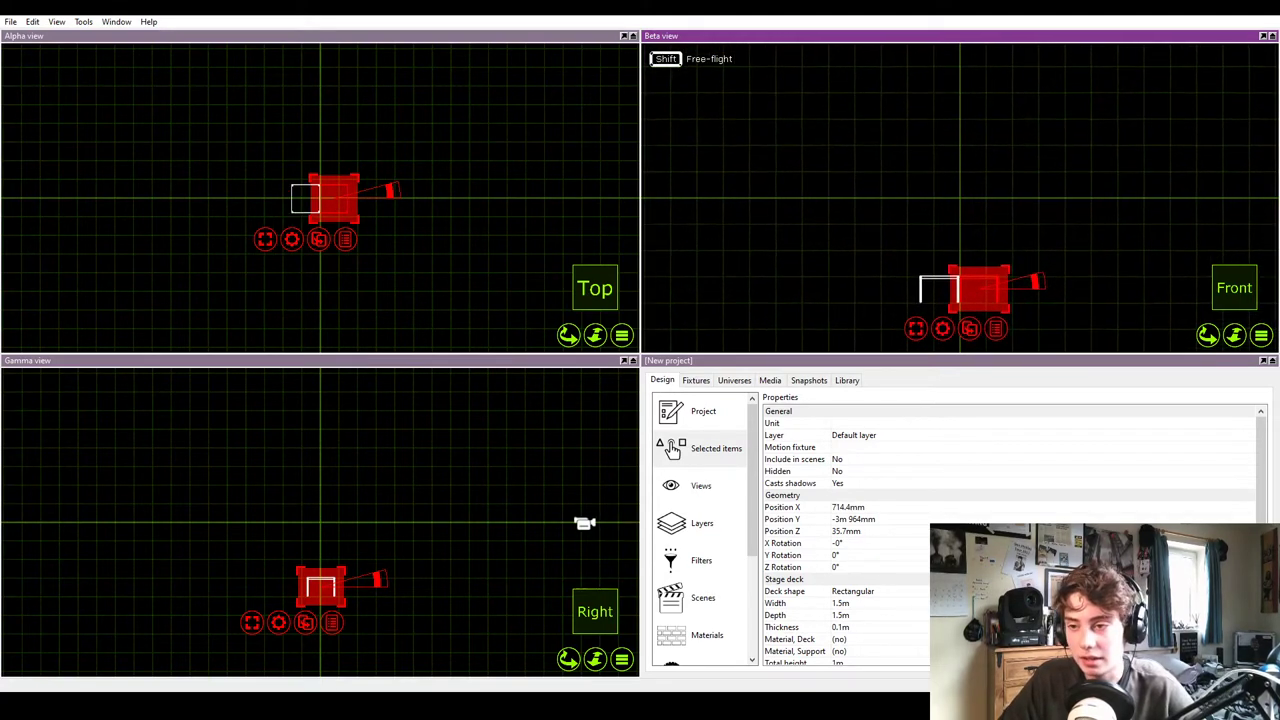
left_click(928, 287)
left_click(960, 318)
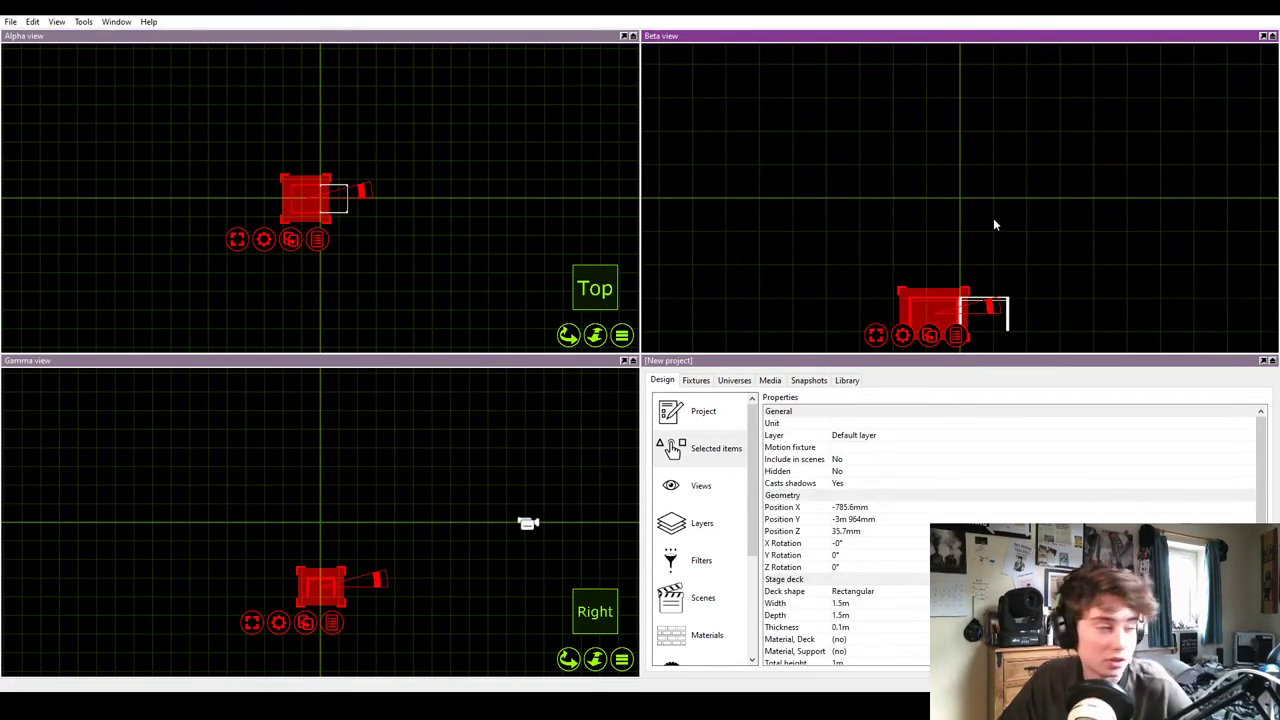
- Clone the pair of stage decks to the right in the Front view, extending the row to four decks
left_click(993, 218)
left_click_drag(975, 322, 1046, 288)
left_click(946, 296)
left_click(989, 209)
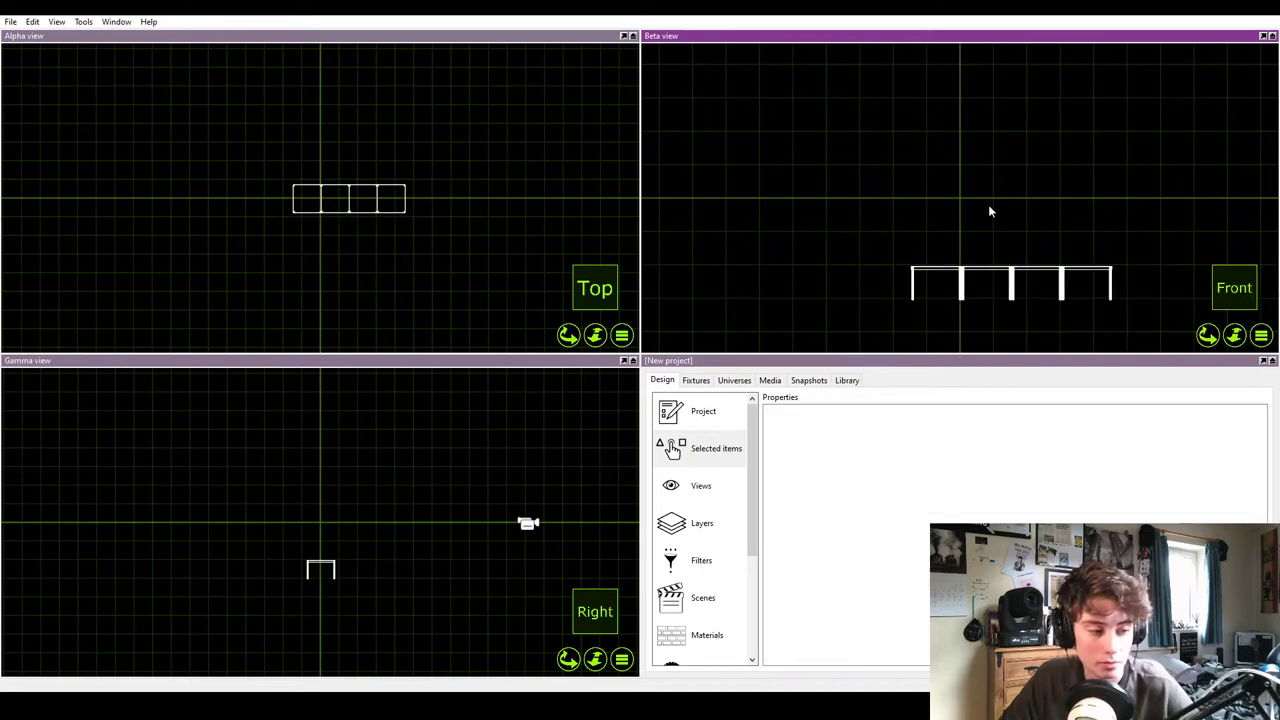
- Clone the four-deck row to make eight decks in line, and move the row forward, centred on the Top view's vertical axis
left_click_drag(1122, 304, 873, 194)
left_click_drag(975, 278, 921, 274)
left_click_drag(320, 214, 377, 261)
left_click(410, 280)
- Clone the row of eight stage decks directly behind itself in the Top view to form two rows
left_click_drag(458, 286, 246, 268)
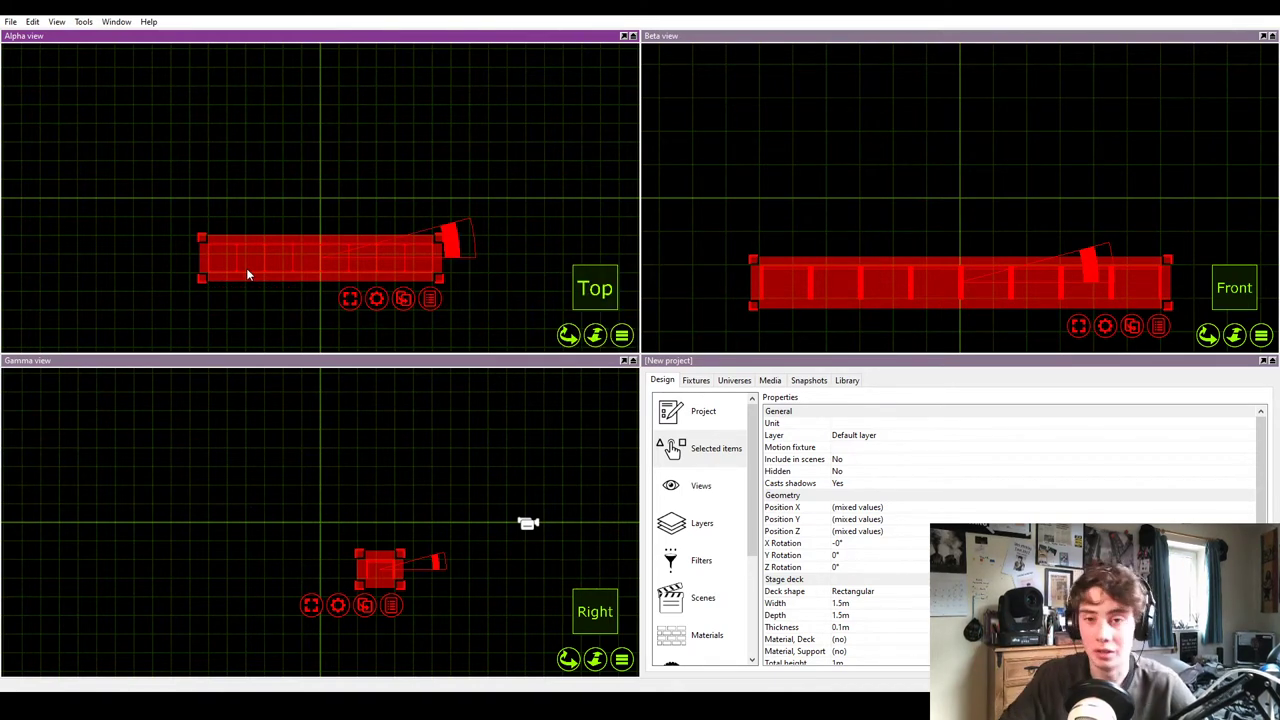
left_click(403, 301)
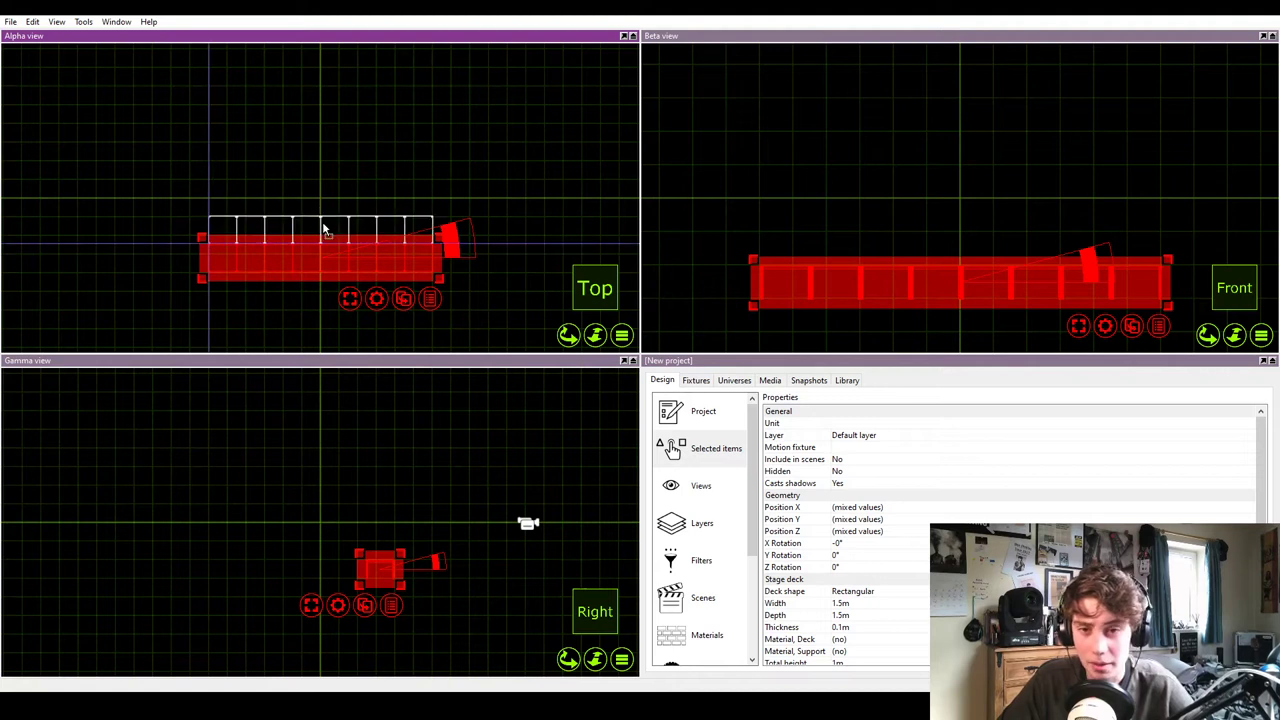
left_click(322, 222)
left_click(223, 145)
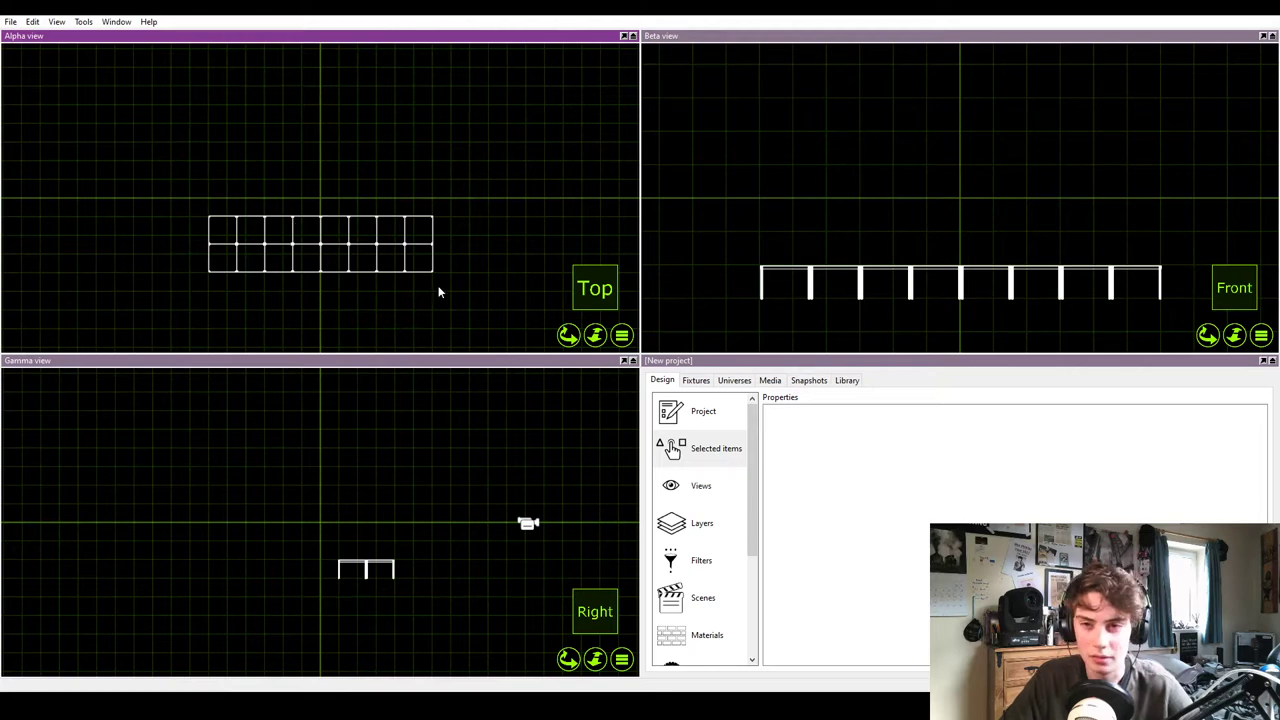
- Clone both rows of stage decks directly behind themselves in the Top view to form four rows
left_click_drag(440, 290, 177, 200)
left_click_drag(403, 298, 318, 198)
left_click(106, 118)
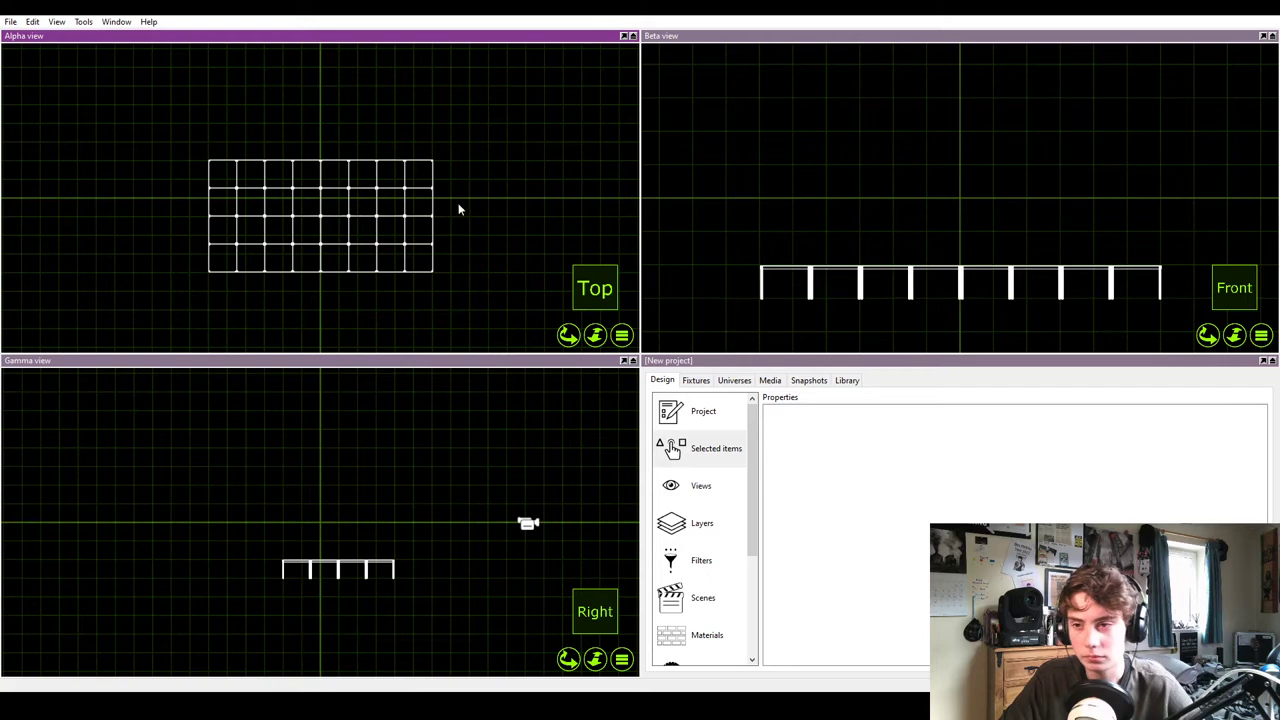
mouse_move(1208, 338)
left_mouse_down()
mouse_move(1260, 365)
mouse_move(1212, 340)
left_mouse_up()
left_click(1232, 289)
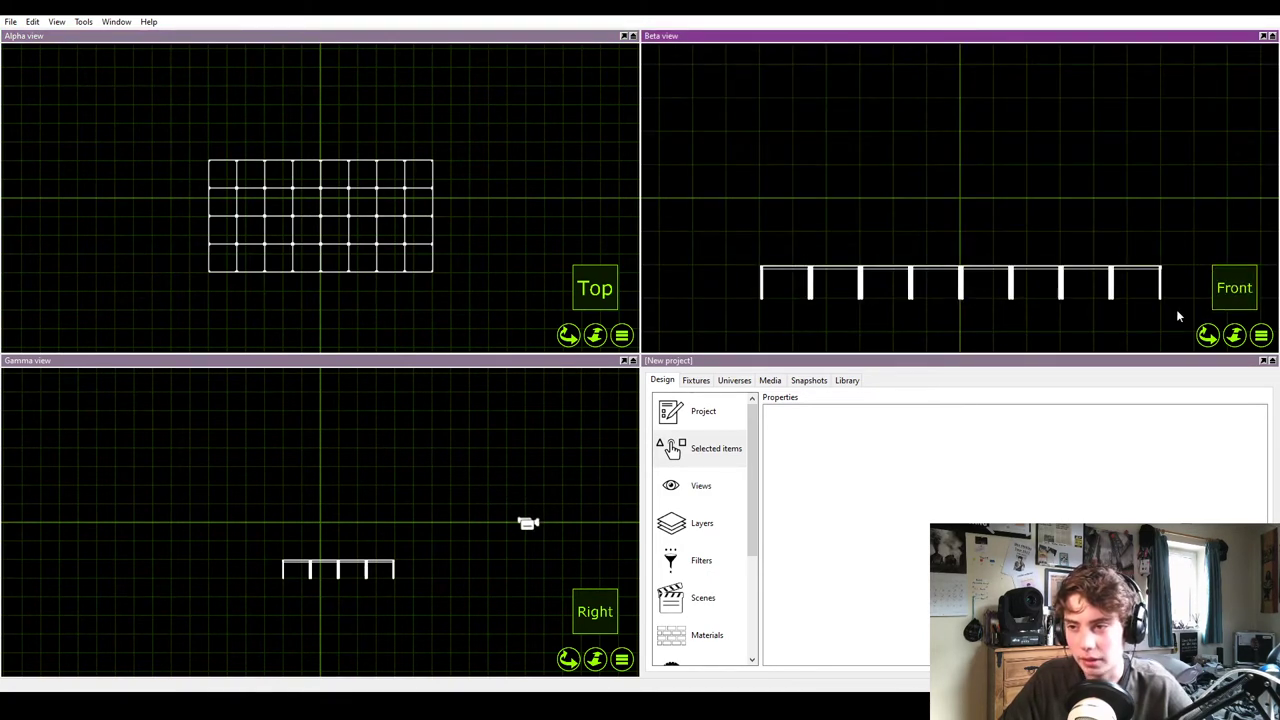
left_click(420, 189)
left_click(483, 241)
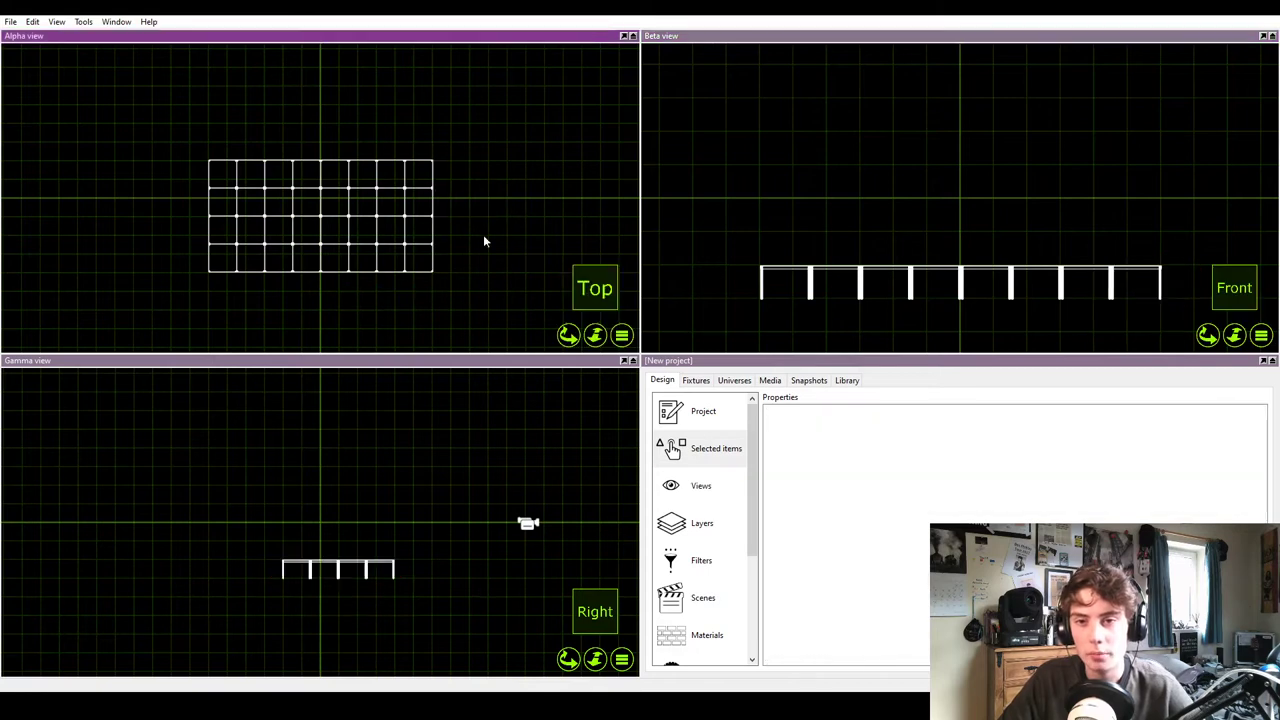
- Clone the two rear rows of stage decks directly behind themselves in the Top view, making six rows
left_click_drag(430, 203, 160, 131)
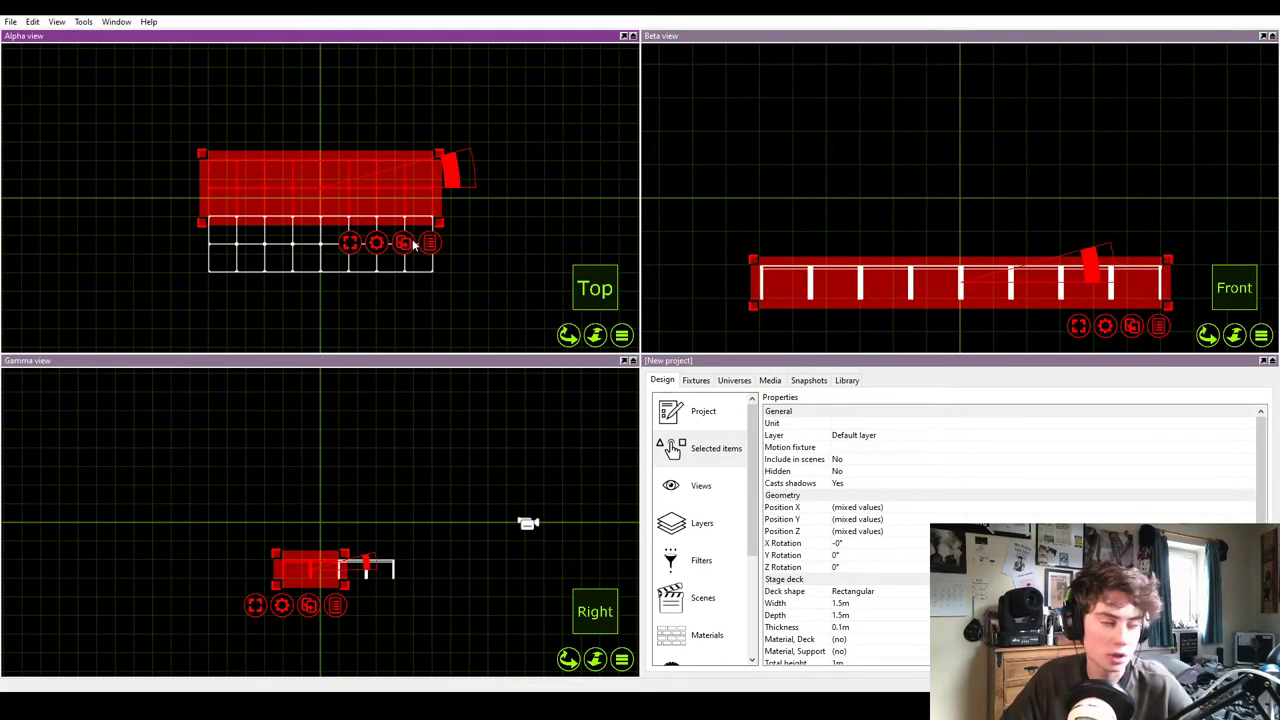
left_click(405, 243)
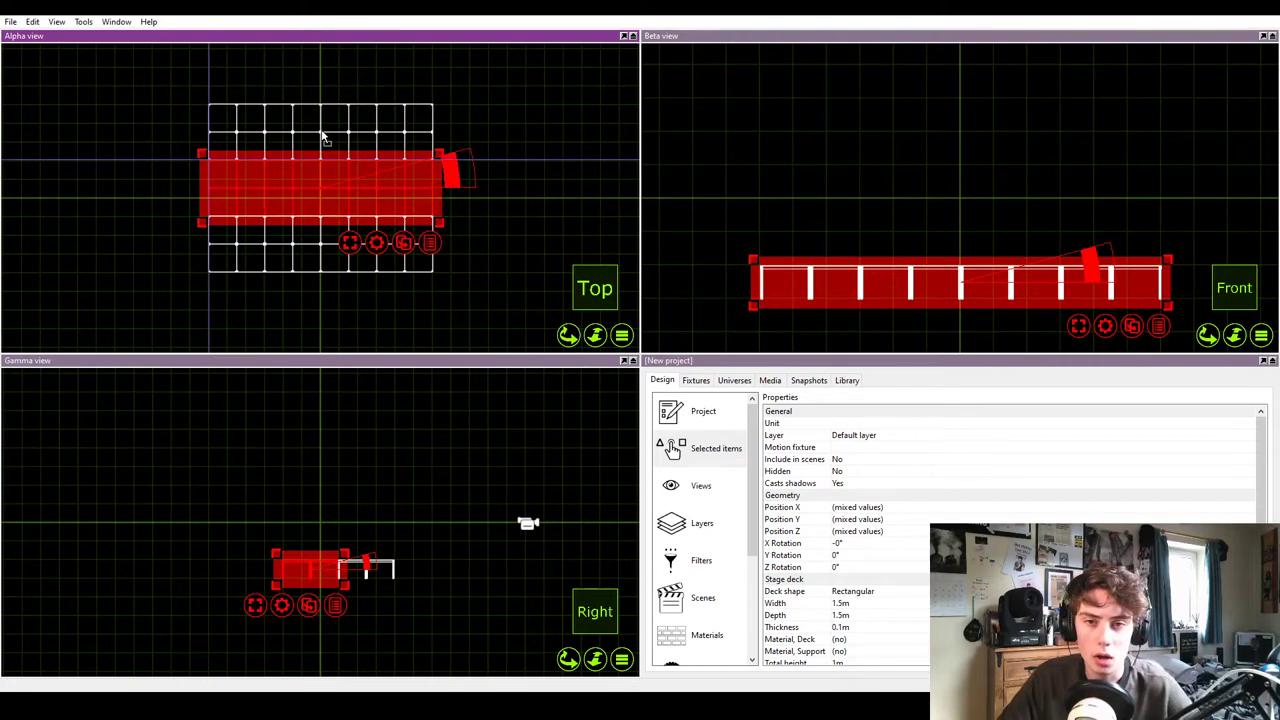
left_click(322, 134)
left_click(170, 125)
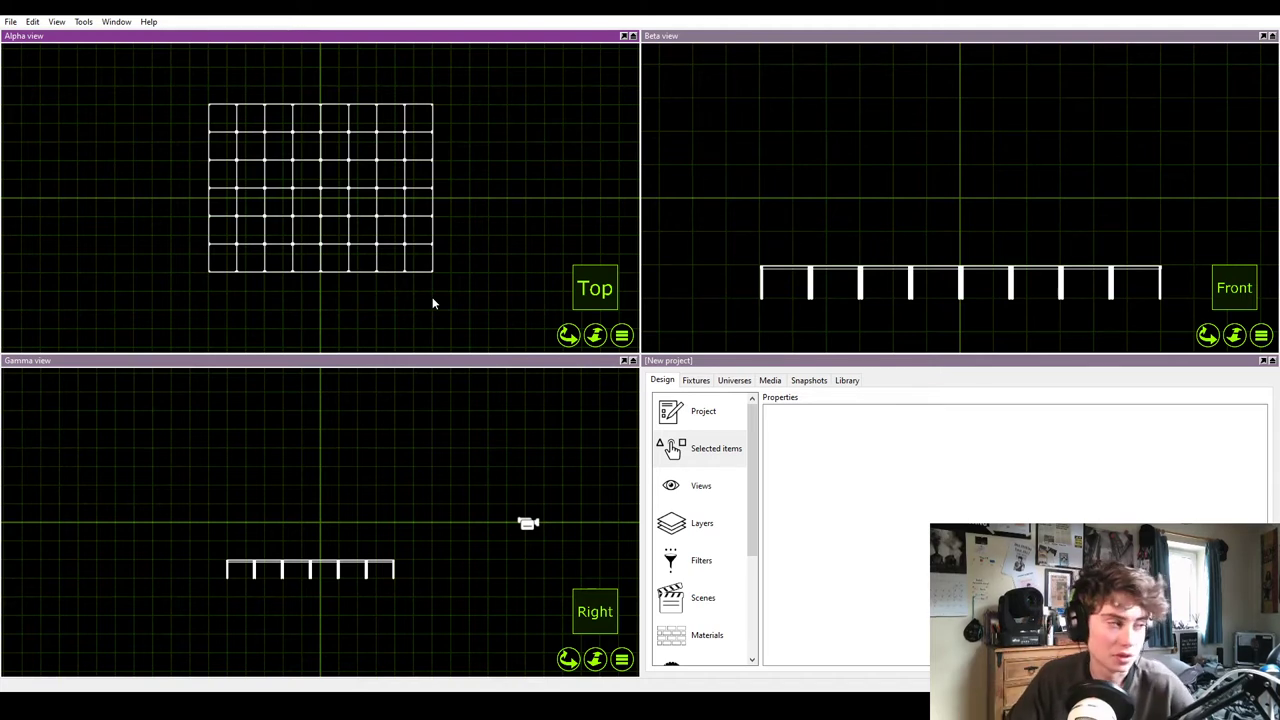
- Clone the rightmost column of decks to add a ninth column, and centre the whole deck grid on the origin in the Top view
left_click_drag(446, 314, 414, 126)
left_click_drag(404, 298, 446, 195)
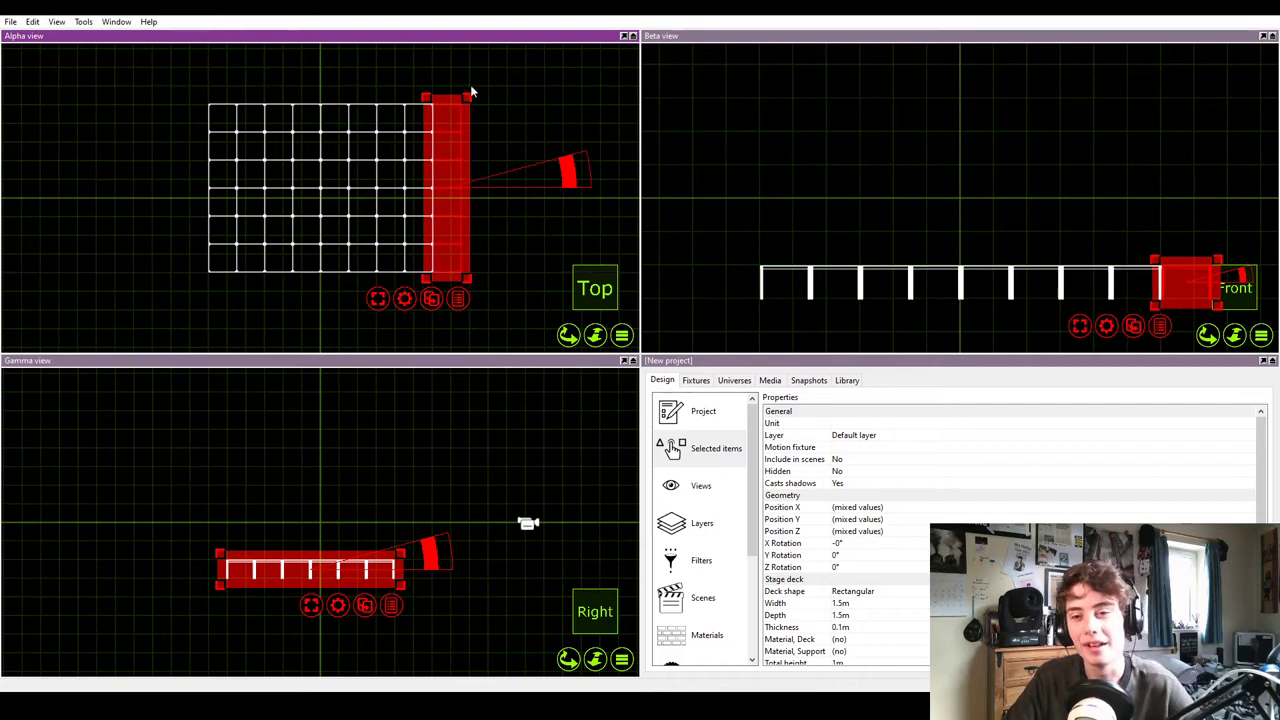
left_click(495, 216)
left_click_drag(491, 294, 190, 104)
left_click_drag(266, 174, 263, 193)
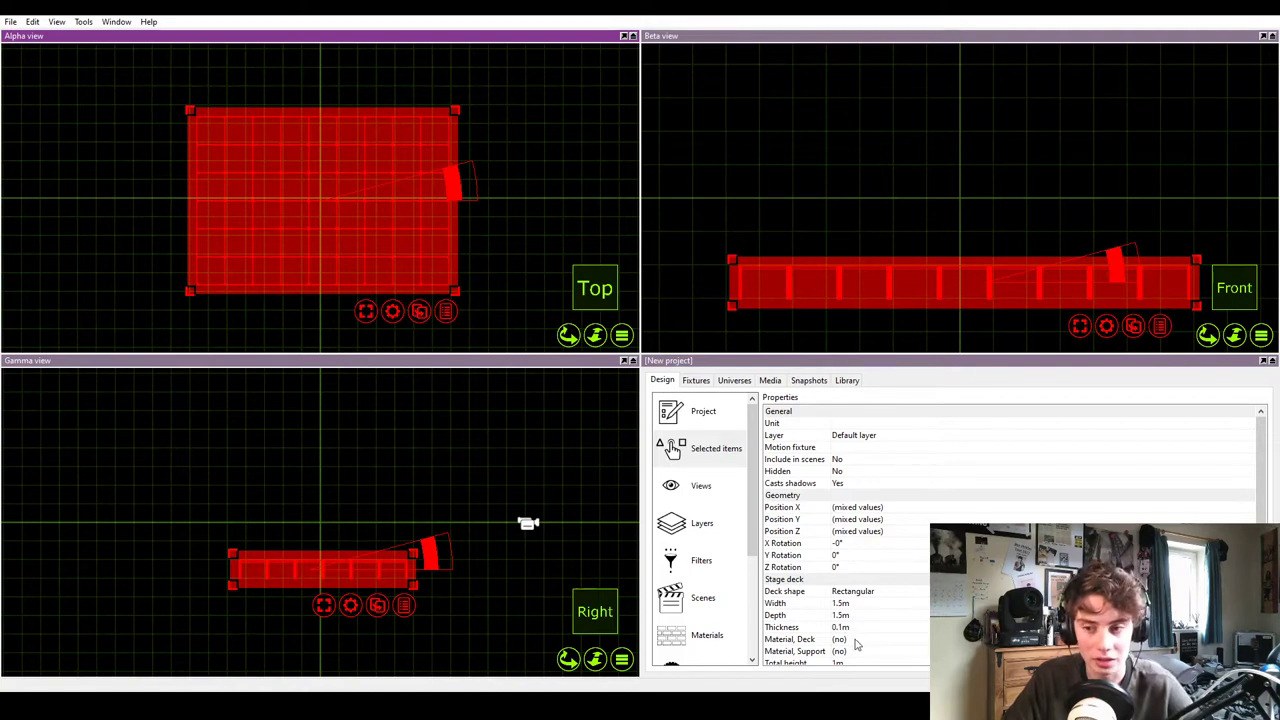
- Set the total height of all selected stage decks to 1.5 m
scroll(905, 655, "down", 1)
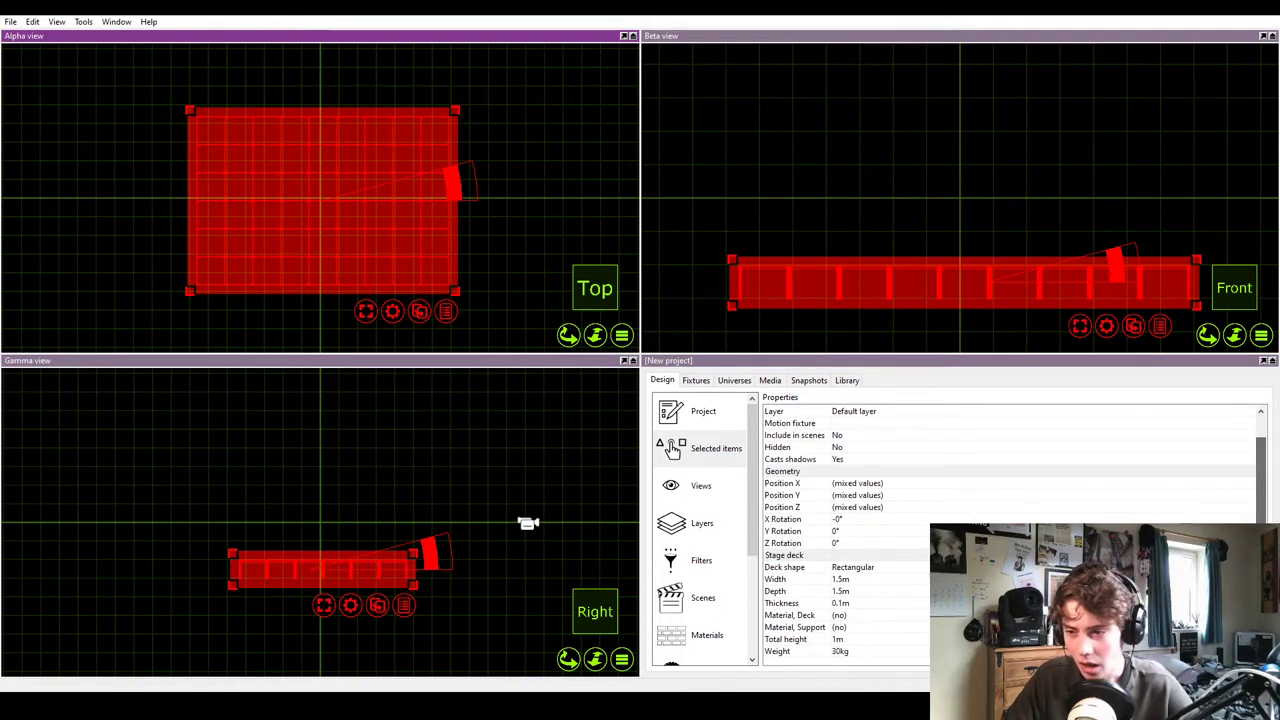
left_click(888, 640)
type("1.5")
key("Return")
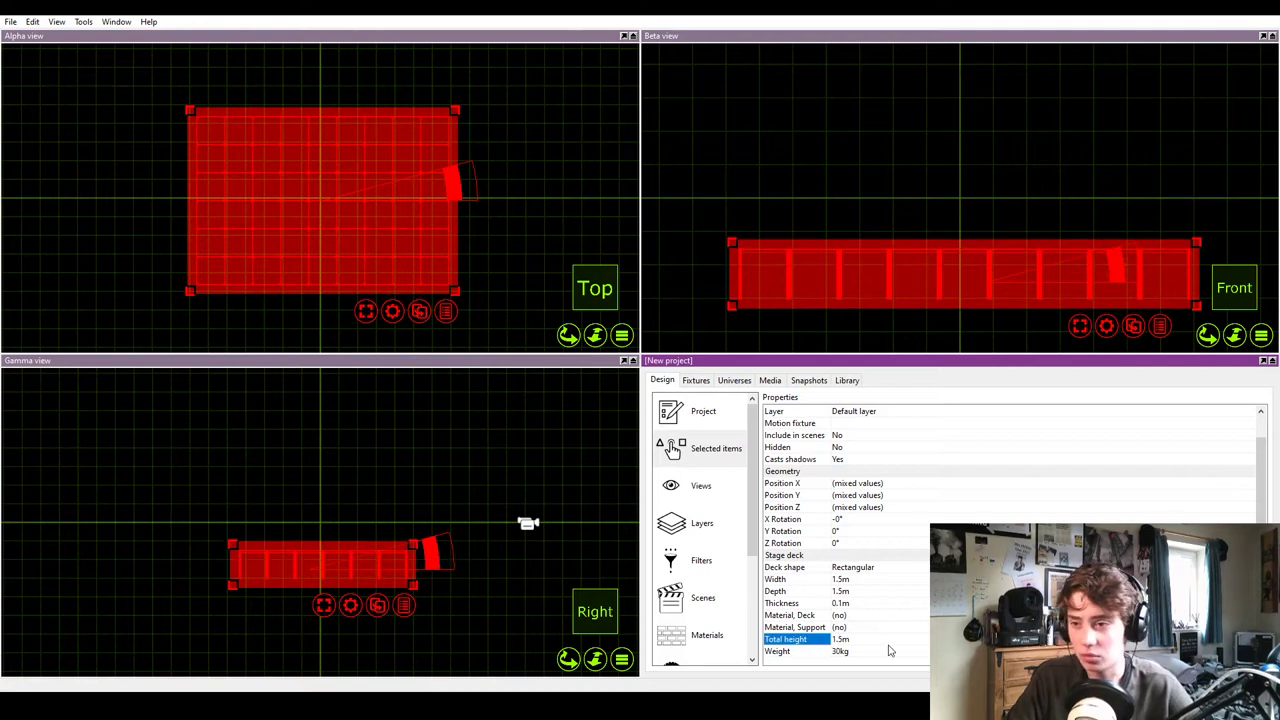